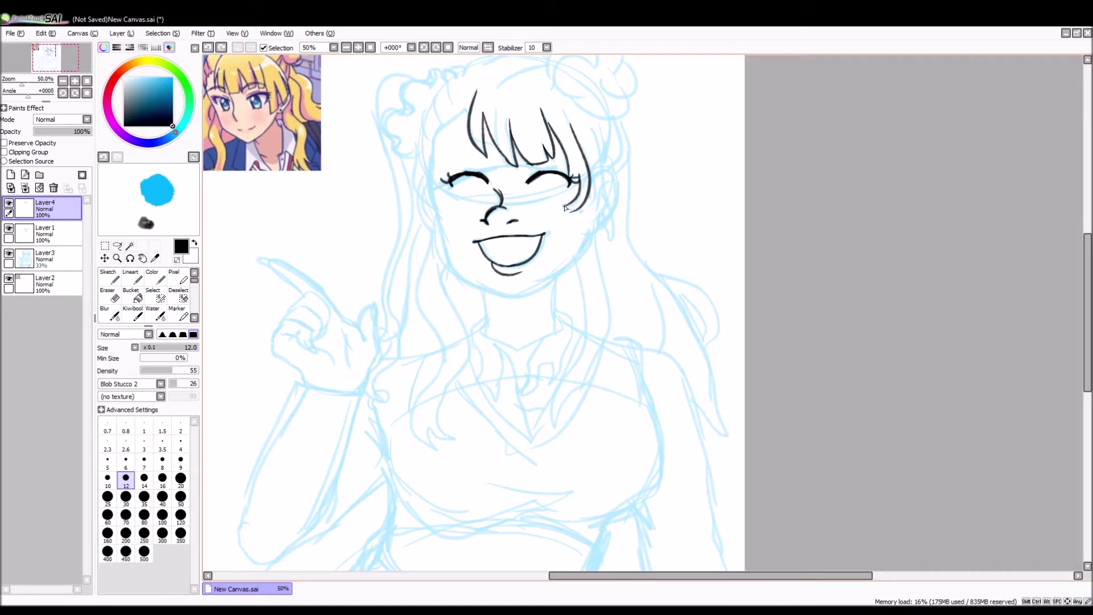
Step: Ink the hair strands beside the cheek and the face outline with both pierced ears
{"action": "left_click_drag", "start_coordinate": [601, 138], "coordinate": [619, 182]}
{"action": "left_click_drag", "start_coordinate": [593, 171], "coordinate": [590, 205]}
{"action": "left_click_drag", "start_coordinate": [607, 150], "coordinate": [609, 188]}
{"action": "mouse_move", "coordinate": [435, 144]}
{"action": "left_mouse_down"}
{"action": "mouse_move", "coordinate": [440, 222]}
{"action": "mouse_move", "coordinate": [591, 224]}
{"action": "left_mouse_up"}
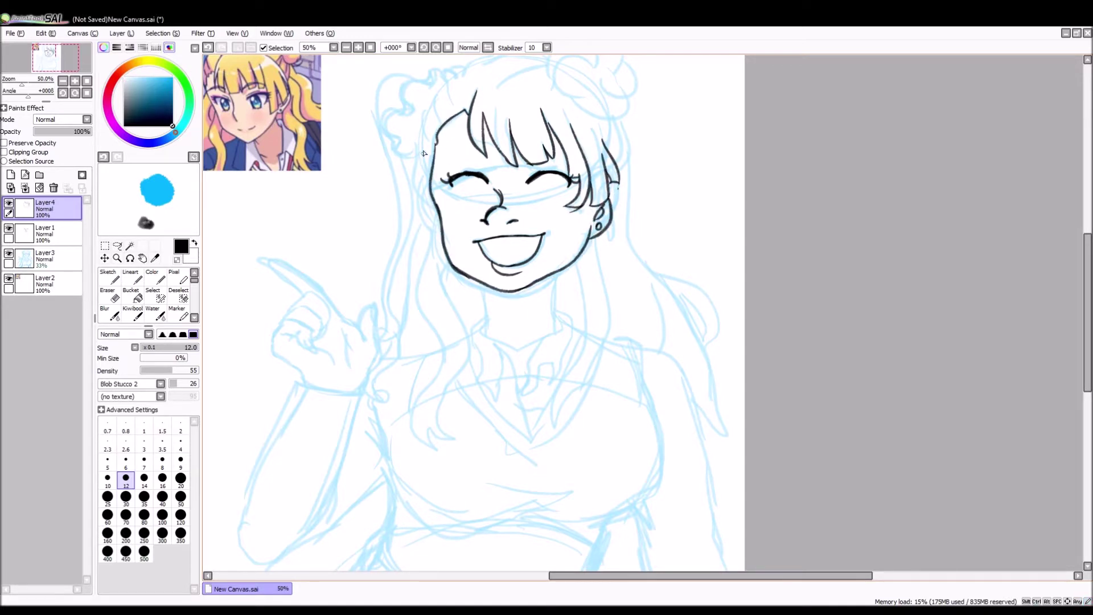
{"action": "scroll", "coordinate": [592, 224], "scroll_direction": "left", "scroll_amount": 2}
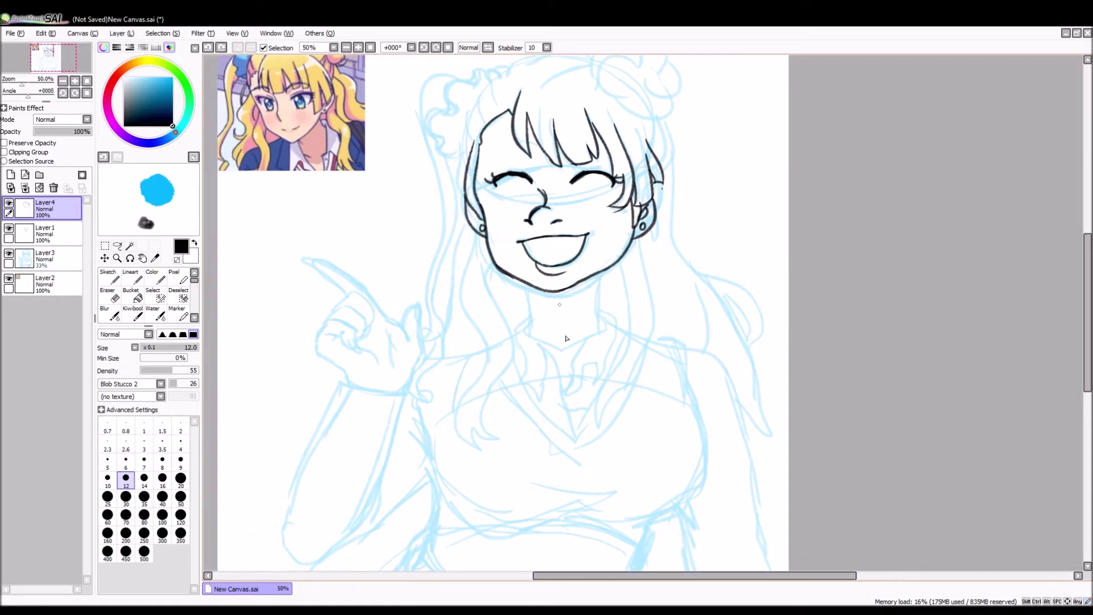
Step: On Layer1, ink the neck and the open shirt collar with its small button over the blue sketch
{"action": "key", "text": "h"}
{"action": "scroll", "coordinate": [602, 312], "scroll_direction": "down", "scroll_amount": 2}
{"action": "left_click", "coordinate": [45, 230]}
{"action": "left_click", "coordinate": [8, 253]}
{"action": "left_click", "coordinate": [9, 253]}
{"action": "scroll", "coordinate": [501, 323], "scroll_direction": "up", "scroll_amount": 3}
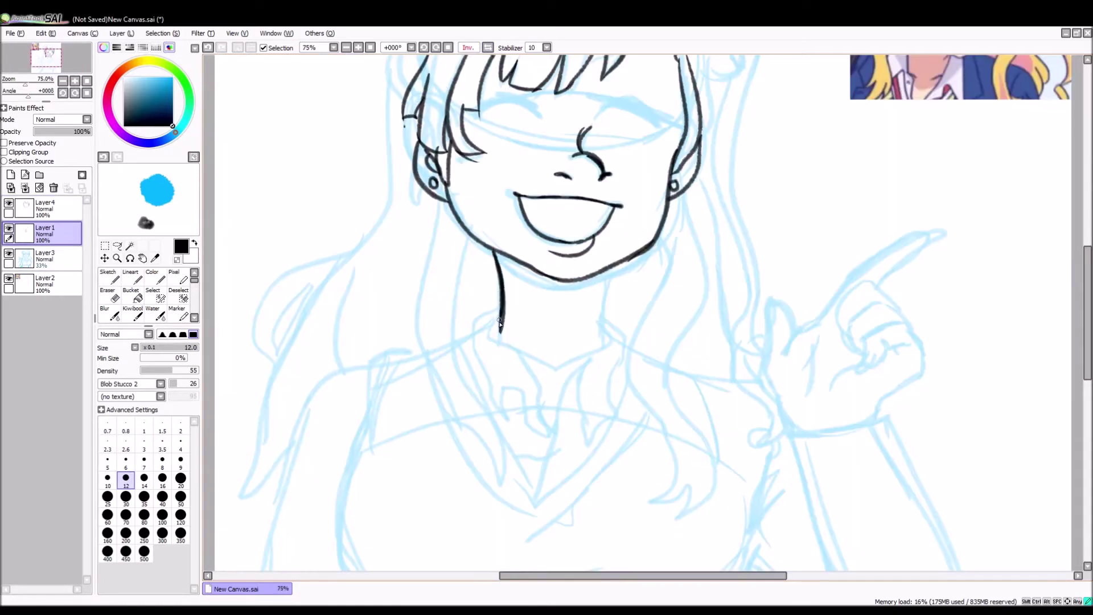
{"action": "mouse_move", "coordinate": [552, 434]}
{"action": "left_mouse_down"}
{"action": "mouse_move", "coordinate": [532, 371]}
{"action": "mouse_move", "coordinate": [495, 337]}
{"action": "mouse_move", "coordinate": [513, 433]}
{"action": "left_mouse_up"}
{"action": "left_click_drag", "start_coordinate": [512, 432], "coordinate": [551, 450]}
{"action": "left_click_drag", "start_coordinate": [612, 268], "coordinate": [603, 329]}
{"action": "left_click_drag", "start_coordinate": [603, 319], "coordinate": [583, 393]}
Step: Ink the flower-shaped hair bun, the curve of the crown and the ruffled scrunchie on the opposite side
{"action": "key", "text": "h"}
{"action": "scroll", "coordinate": [589, 418], "scroll_direction": "down", "scroll_amount": 1}
{"action": "mouse_move", "coordinate": [782, 79]}
{"action": "left_mouse_down"}
{"action": "mouse_move", "coordinate": [681, 187]}
{"action": "mouse_move", "coordinate": [678, 213]}
{"action": "left_mouse_up"}
{"action": "left_click_drag", "start_coordinate": [686, 171], "coordinate": [695, 151]}
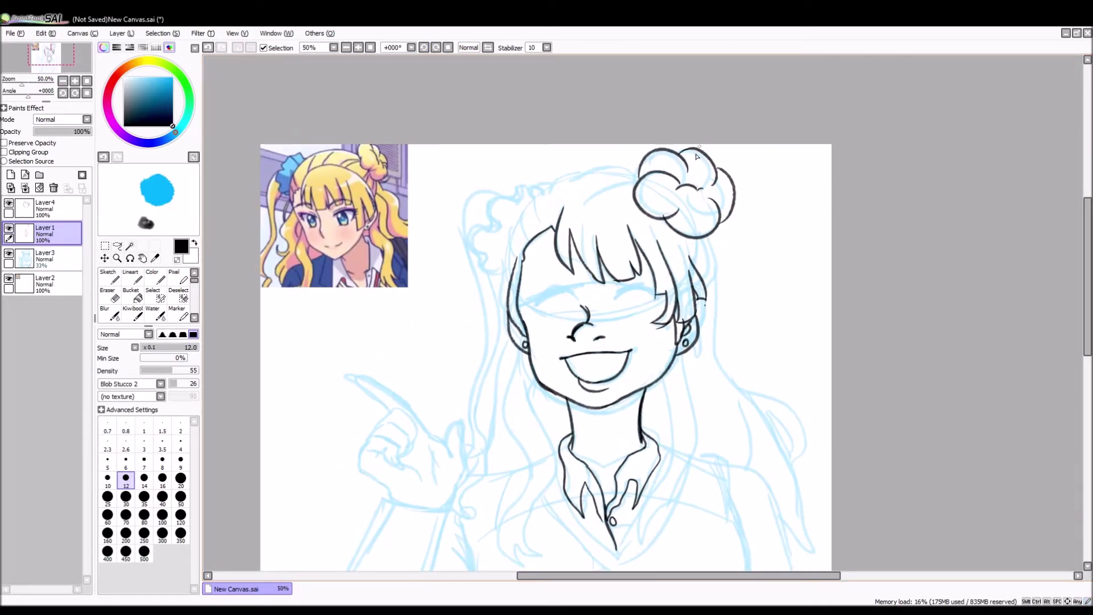
{"action": "left_click_drag", "start_coordinate": [519, 225], "coordinate": [506, 262]}
{"action": "left_click_drag", "start_coordinate": [640, 170], "coordinate": [550, 190]}
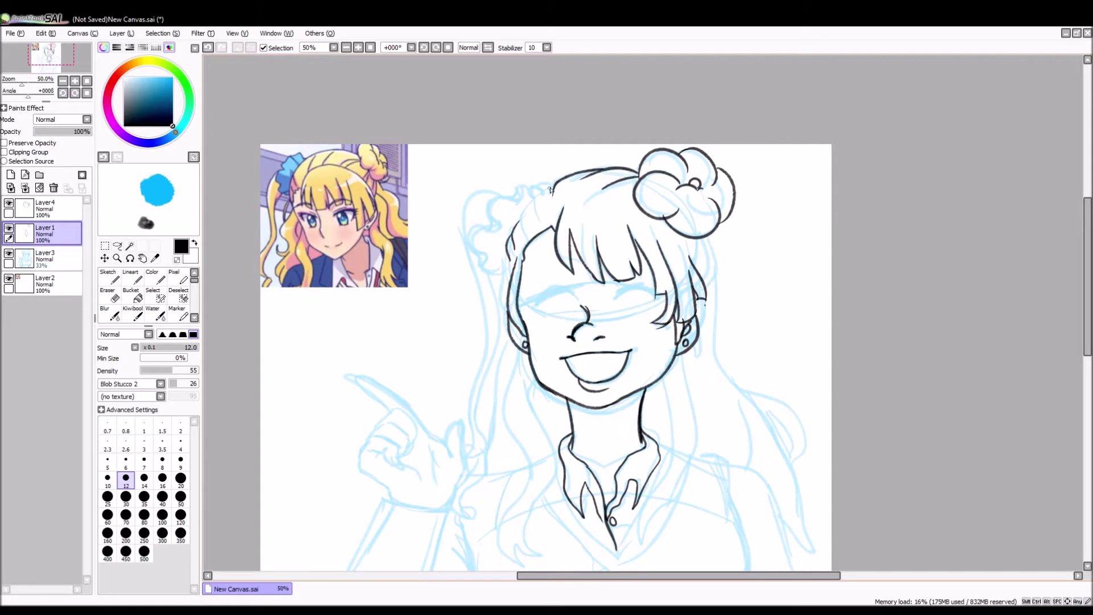
{"action": "left_click_drag", "start_coordinate": [699, 236], "coordinate": [707, 292]}
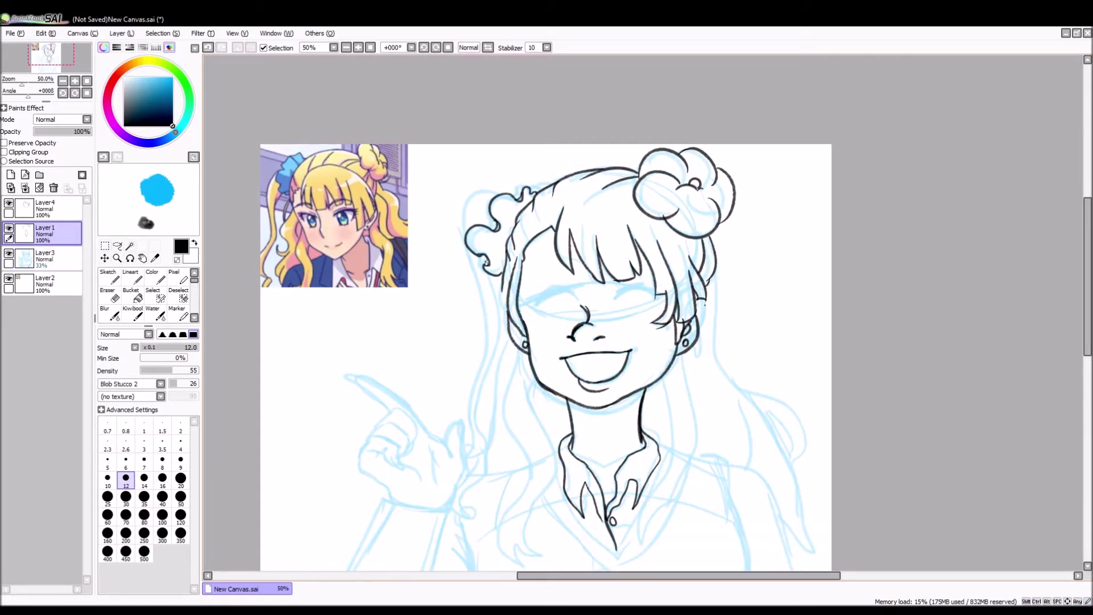
Step: Ink the long ponytail falling from the scrunchie and the wavy front lock with its curled tip
{"action": "mouse_move", "coordinate": [501, 190]}
{"action": "left_mouse_down"}
{"action": "mouse_move", "coordinate": [455, 251]}
{"action": "mouse_move", "coordinate": [464, 441]}
{"action": "left_mouse_up"}
{"action": "scroll", "coordinate": [490, 341], "scroll_direction": "down", "scroll_amount": 3}
{"action": "left_click_drag", "start_coordinate": [508, 159], "coordinate": [520, 422]}
{"action": "left_click_drag", "start_coordinate": [537, 259], "coordinate": [541, 430]}
{"action": "left_click_drag", "start_coordinate": [509, 393], "coordinate": [526, 433]}
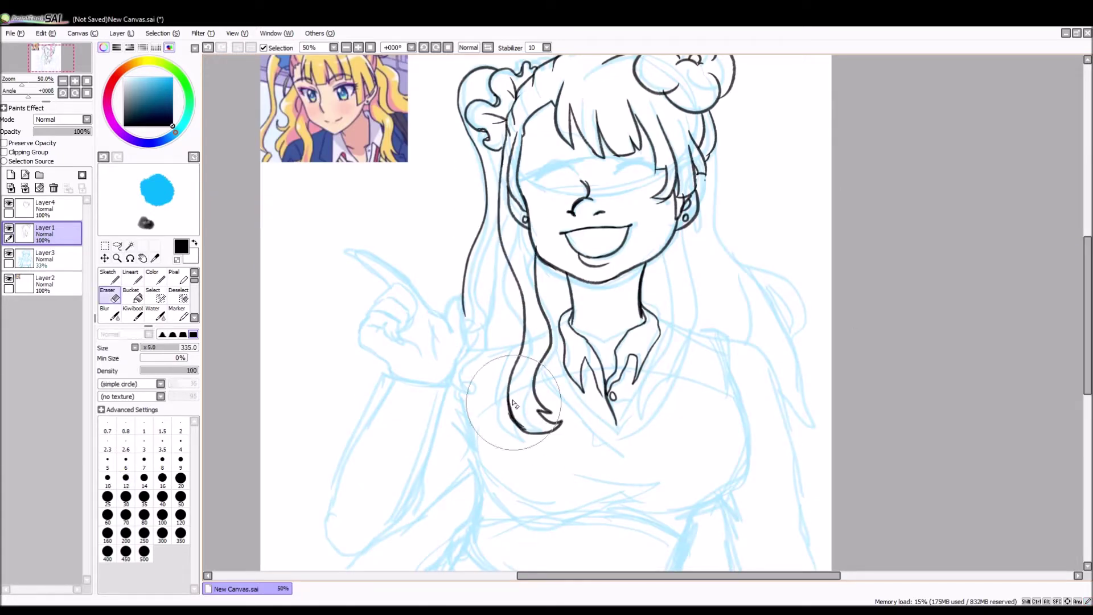
{"action": "left_click_drag", "start_coordinate": [463, 281], "coordinate": [447, 379]}
{"action": "key", "text": "ctrl+z"}
{"action": "left_click_drag", "start_coordinate": [496, 225], "coordinate": [478, 353]}
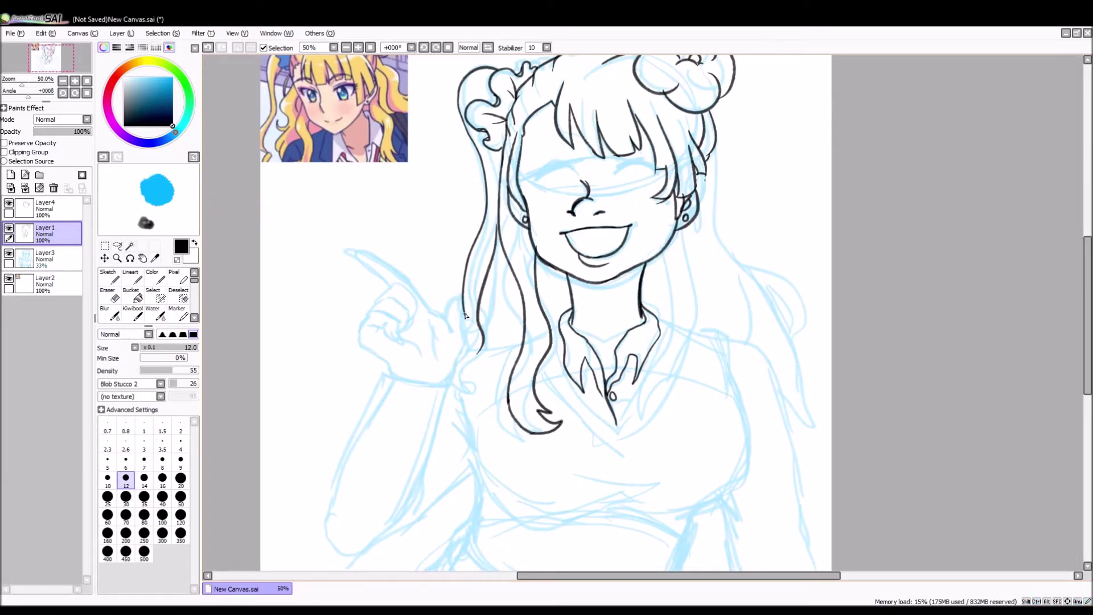
Step: Ink the front lock and the long back hair on the bun's side of the head
{"action": "left_click_drag", "start_coordinate": [684, 228], "coordinate": [704, 365]}
{"action": "left_click_drag", "start_coordinate": [680, 256], "coordinate": [670, 439]}
{"action": "scroll", "coordinate": [786, 217], "scroll_direction": "up", "scroll_amount": 2}
{"action": "left_click_drag", "start_coordinate": [712, 208], "coordinate": [766, 391]}
{"action": "key", "text": "h"}
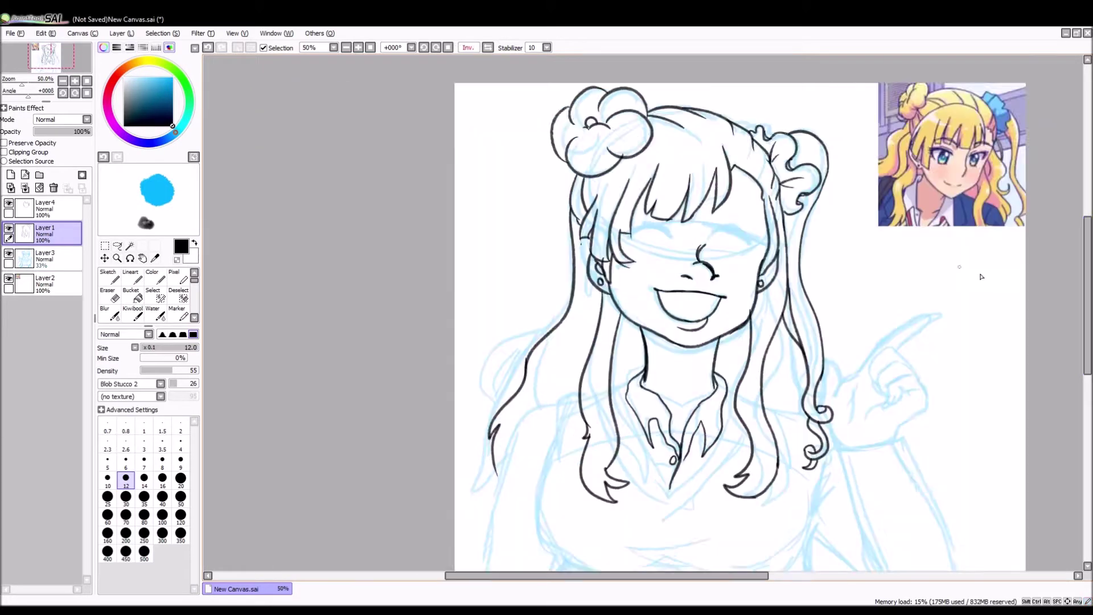
Step: Ink the torso outline from the shoulder past the chest to the waist, with a fabric fold across the chest
{"action": "scroll", "coordinate": [979, 274], "scroll_direction": "down", "scroll_amount": 4}
{"action": "mouse_move", "coordinate": [565, 268]}
{"action": "left_mouse_down"}
{"action": "mouse_move", "coordinate": [540, 361]}
{"action": "mouse_move", "coordinate": [588, 456]}
{"action": "left_mouse_up"}
{"action": "left_click_drag", "start_coordinate": [809, 368], "coordinate": [757, 466]}
{"action": "left_click_drag", "start_coordinate": [614, 423], "coordinate": [722, 426]}
{"action": "left_click_drag", "start_coordinate": [582, 447], "coordinate": [612, 529]}
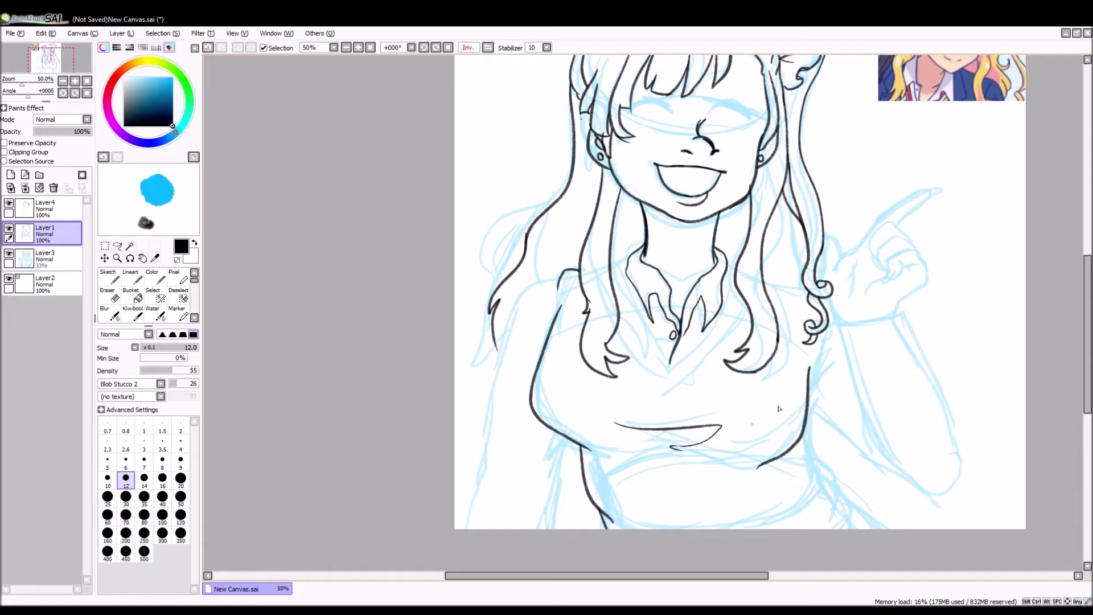
{"action": "left_click_drag", "start_coordinate": [833, 318], "coordinate": [825, 365]}
{"action": "mouse_move", "coordinate": [810, 411]}
{"action": "left_mouse_down"}
{"action": "mouse_move", "coordinate": [831, 288]}
{"action": "mouse_move", "coordinate": [806, 473]}
{"action": "left_mouse_up"}
{"action": "left_click_drag", "start_coordinate": [825, 466], "coordinate": [881, 528]}
Step: Ink the raised forearm with its cuff line and the hand with the pointing index finger
{"action": "scroll", "coordinate": [866, 398], "scroll_direction": "up", "scroll_amount": 2}
{"action": "mouse_move", "coordinate": [841, 370]}
{"action": "left_mouse_down"}
{"action": "mouse_move", "coordinate": [869, 374]}
{"action": "mouse_move", "coordinate": [890, 362]}
{"action": "mouse_move", "coordinate": [865, 472]}
{"action": "mouse_move", "coordinate": [883, 497]}
{"action": "left_mouse_up"}
{"action": "key", "text": "ctrl+z"}
{"action": "left_click_drag", "start_coordinate": [903, 354], "coordinate": [953, 524]}
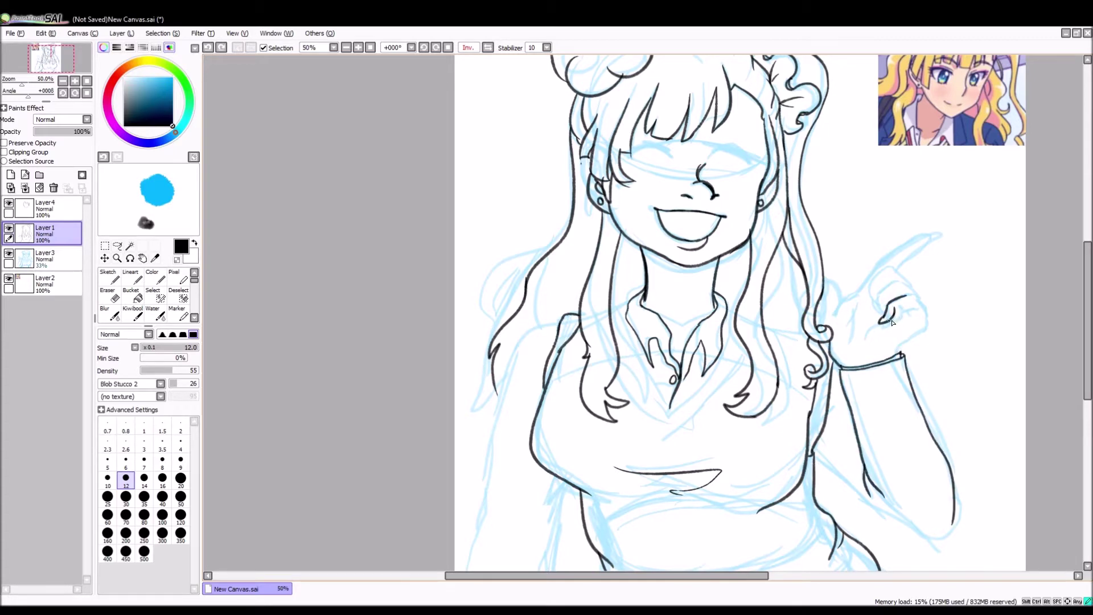
{"action": "key", "text": "h"}
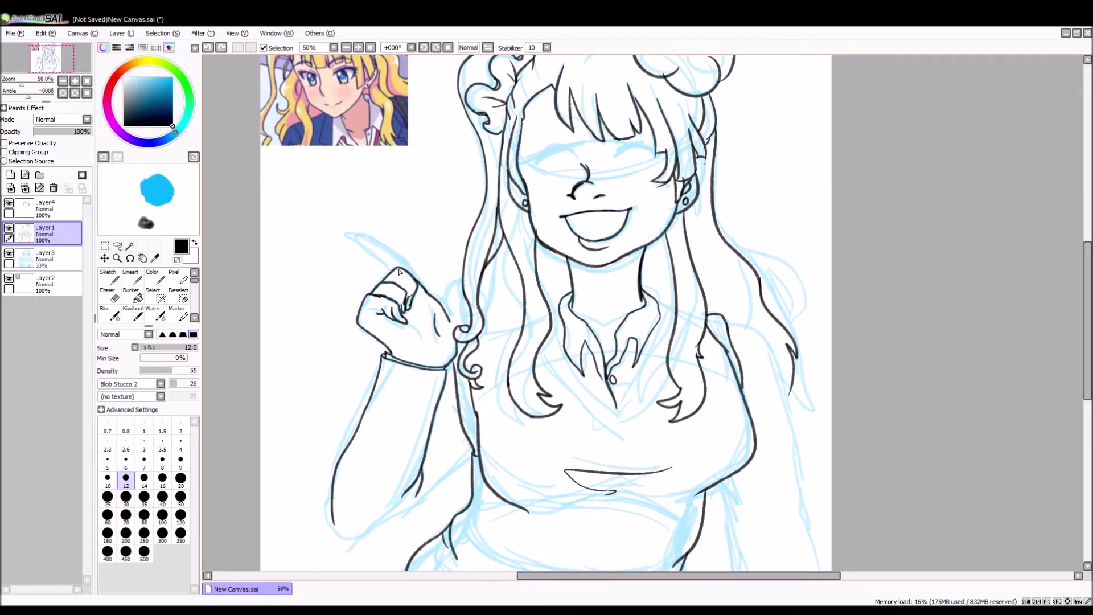
{"action": "key", "text": "h"}
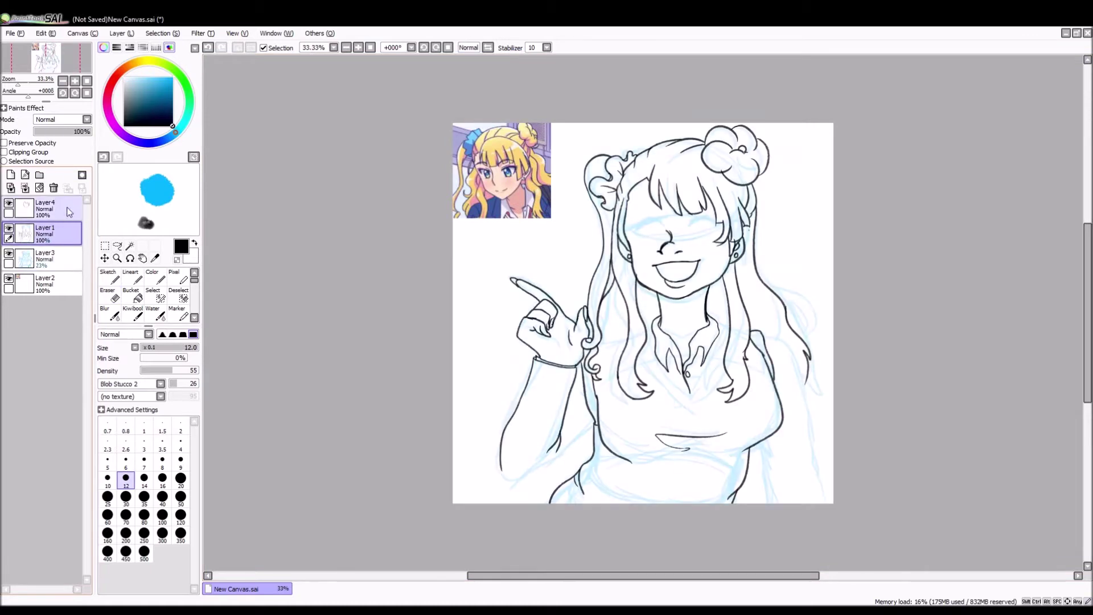
Step: Ink the vest's V-neckline and complete the raised elbow and the lowered arm's sleeve
{"action": "scroll", "coordinate": [644, 432], "scroll_direction": "up", "scroll_amount": 1}
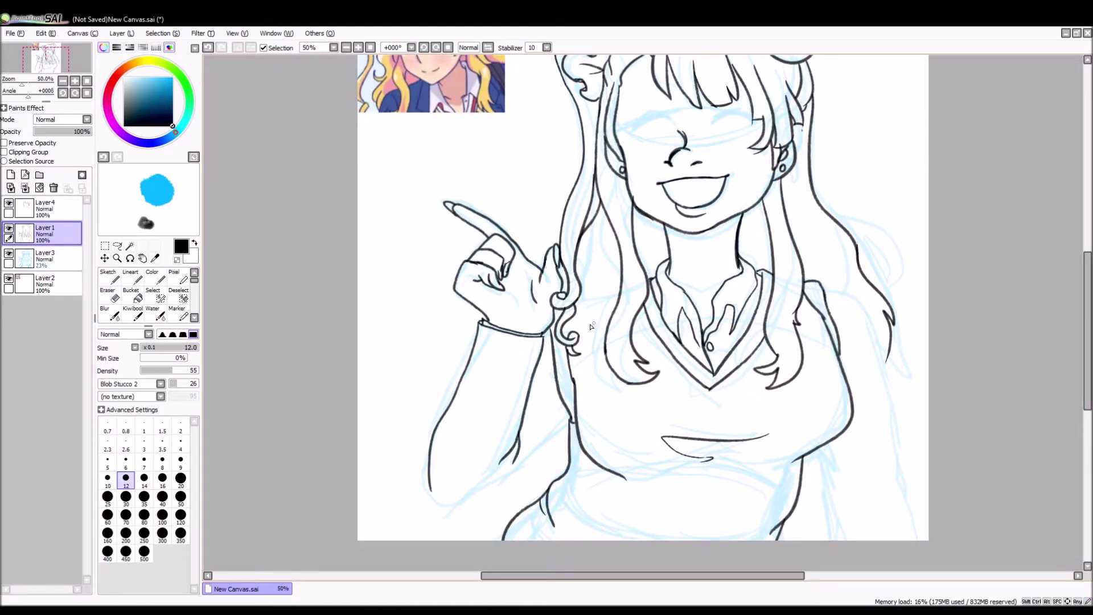
{"action": "left_click_drag", "start_coordinate": [431, 488], "coordinate": [571, 428]}
{"action": "mouse_move", "coordinate": [821, 291]}
{"action": "left_mouse_down"}
{"action": "mouse_move", "coordinate": [844, 296]}
{"action": "mouse_move", "coordinate": [922, 540]}
{"action": "left_mouse_up"}
{"action": "left_click_drag", "start_coordinate": [861, 310], "coordinate": [863, 342]}
{"action": "left_click_drag", "start_coordinate": [820, 451], "coordinate": [830, 540]}
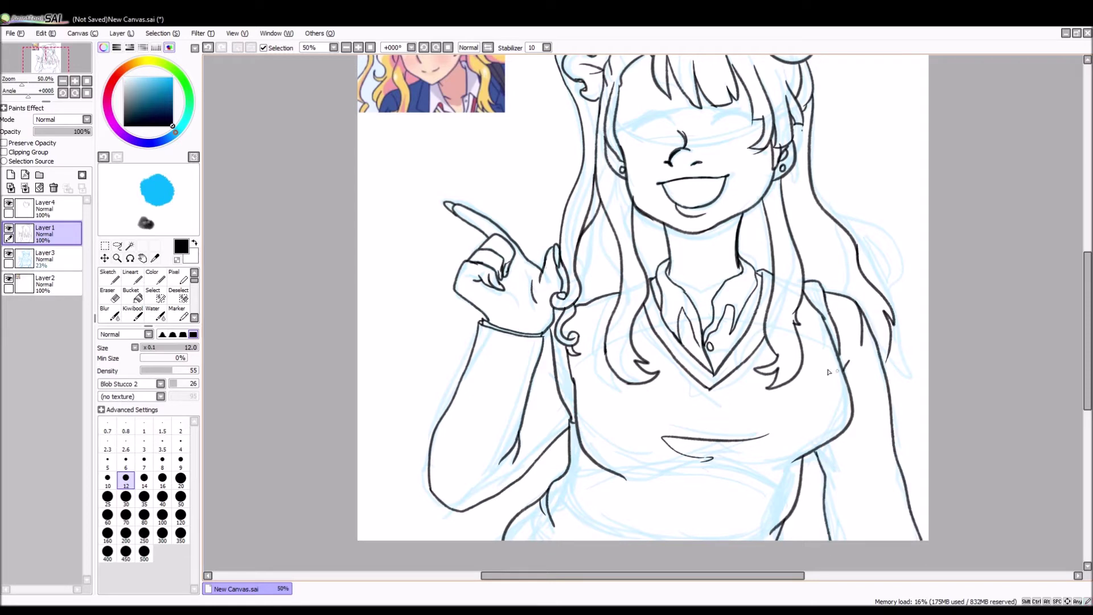
Step: Hide the blue sketch layer and try a closed-eye line on a new layer above the line art
{"action": "left_click", "coordinate": [346, 47]}
{"action": "left_click", "coordinate": [487, 47]}
{"action": "left_click_drag", "start_coordinate": [54, 134], "coordinate": [39, 134]}
{"action": "left_click", "coordinate": [10, 174]}
{"action": "scroll", "coordinate": [643, 482], "scroll_direction": "up", "scroll_amount": 1}
{"action": "mouse_move", "coordinate": [454, 315]}
{"action": "left_mouse_down"}
{"action": "mouse_move", "coordinate": [493, 451]}
{"action": "mouse_move", "coordinate": [504, 454]}
{"action": "left_mouse_up"}
{"action": "left_click", "coordinate": [108, 294]}
{"action": "left_click", "coordinate": [46, 256]}
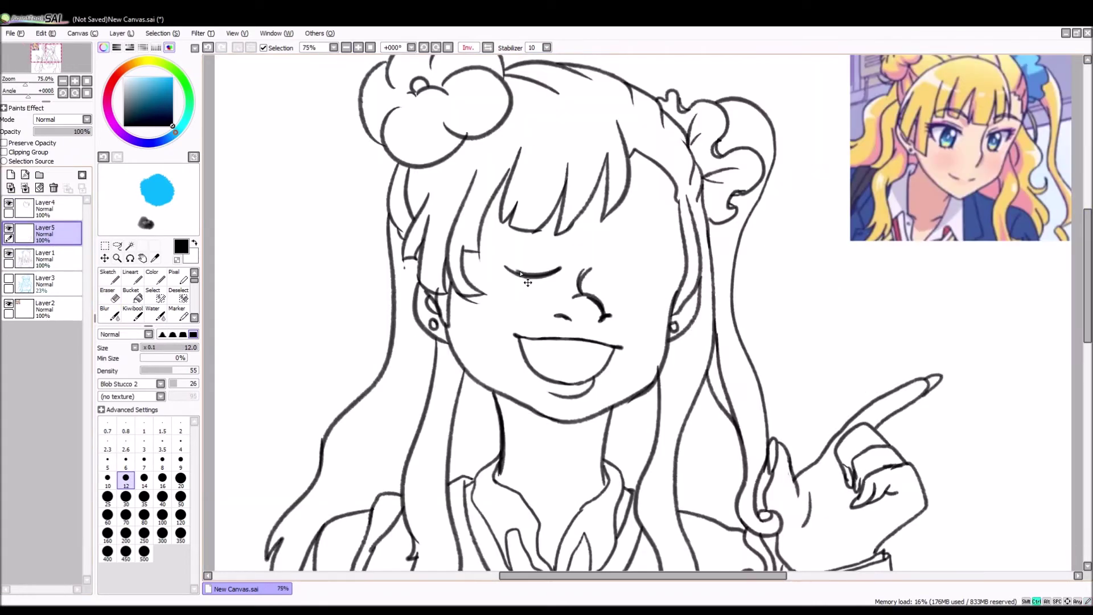
Step: Undo the trial eye line and remove the extra layers above Layer1
{"action": "key", "text": "ctrl+z"}
{"action": "key", "text": "e"}
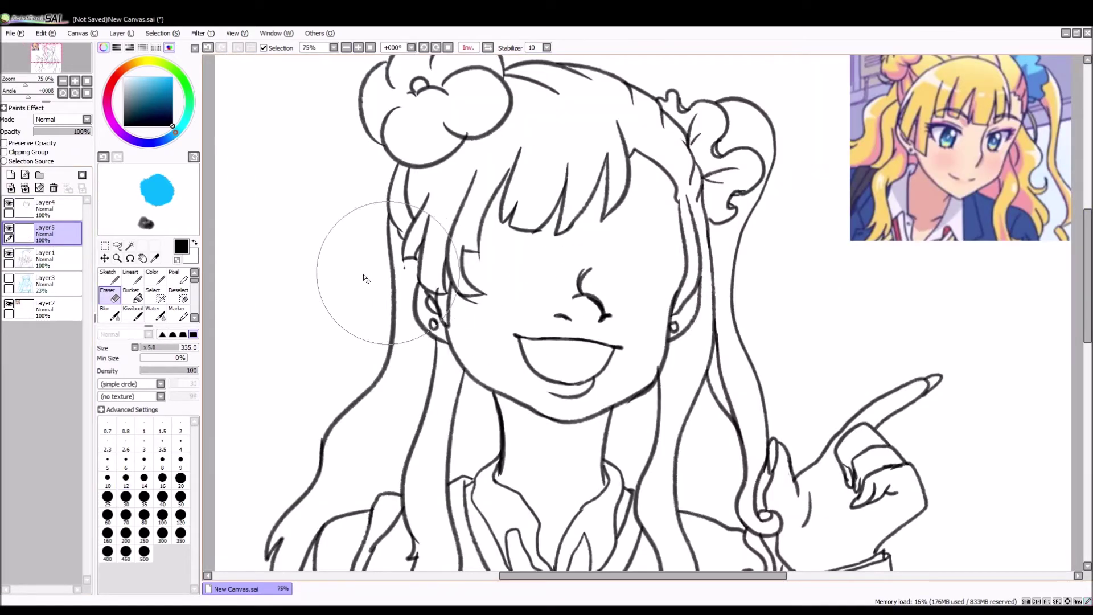
{"action": "key", "text": "ctrl+z"}
{"action": "key", "text": "ctrl+z"}
{"action": "key", "text": "b"}
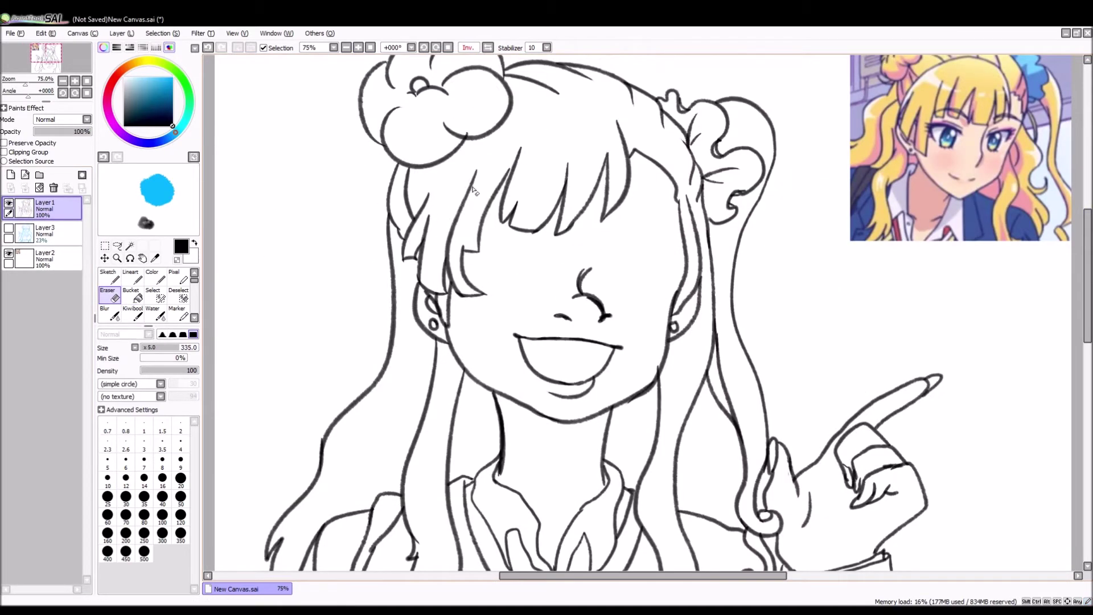
Step: On a new layer, ink the fanged teeth in the mouth and the winking eye with its brow
{"action": "key", "text": "h"}
{"action": "scroll", "coordinate": [671, 306], "scroll_direction": "down", "scroll_amount": 3}
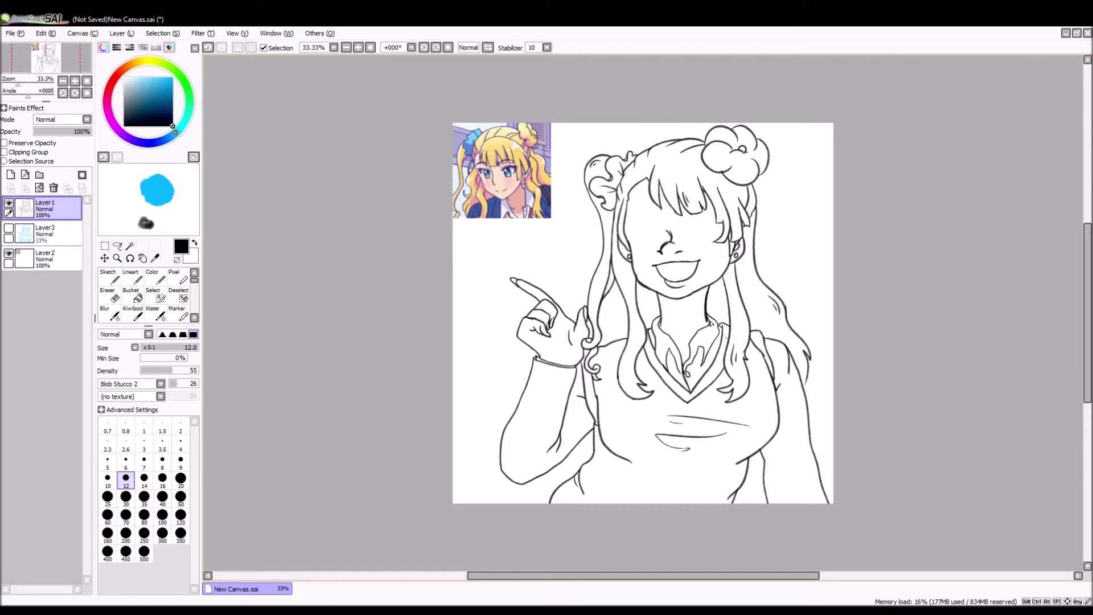
{"action": "key", "text": "e"}
{"action": "left_click", "coordinate": [358, 47]}
{"action": "key", "text": "ctrl+shift+n"}
{"action": "key", "text": "b"}
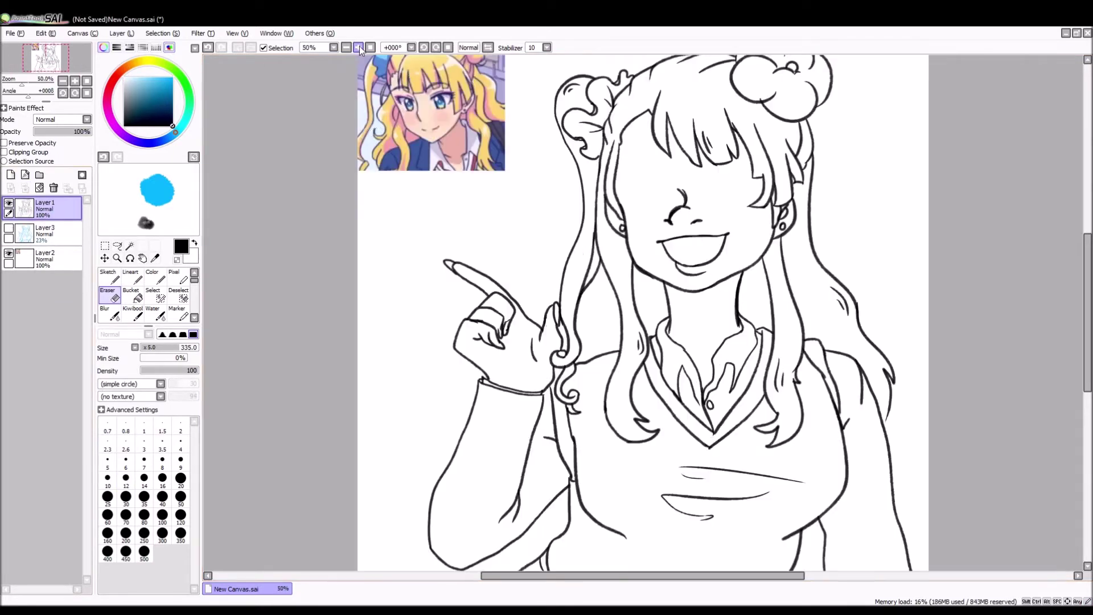
{"action": "left_click_drag", "start_coordinate": [631, 246], "coordinate": [645, 243]}
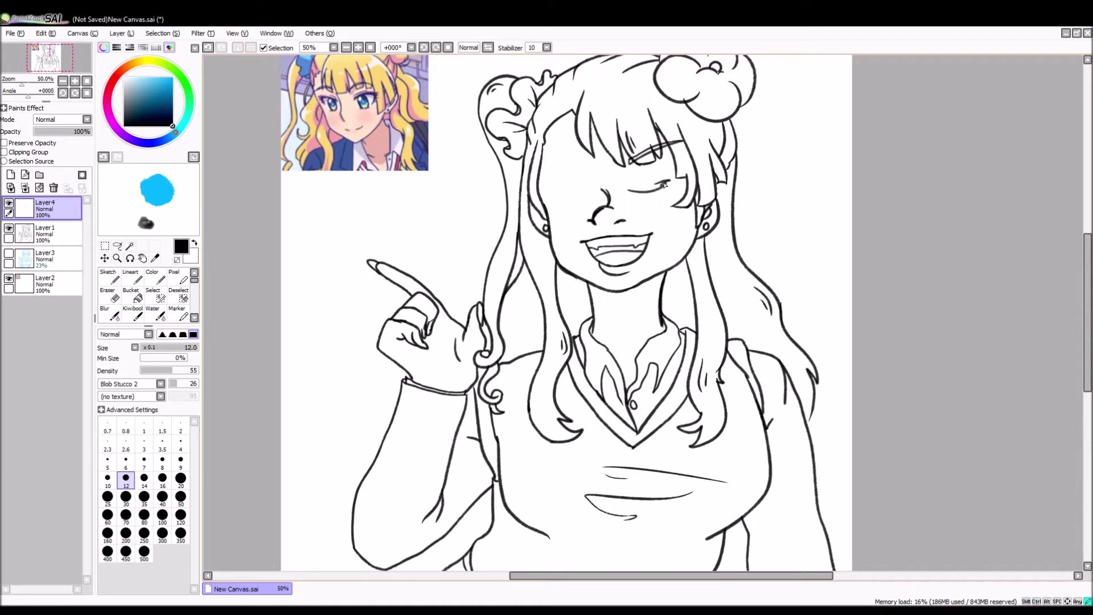
{"action": "left_click_drag", "start_coordinate": [627, 192], "coordinate": [670, 186]}
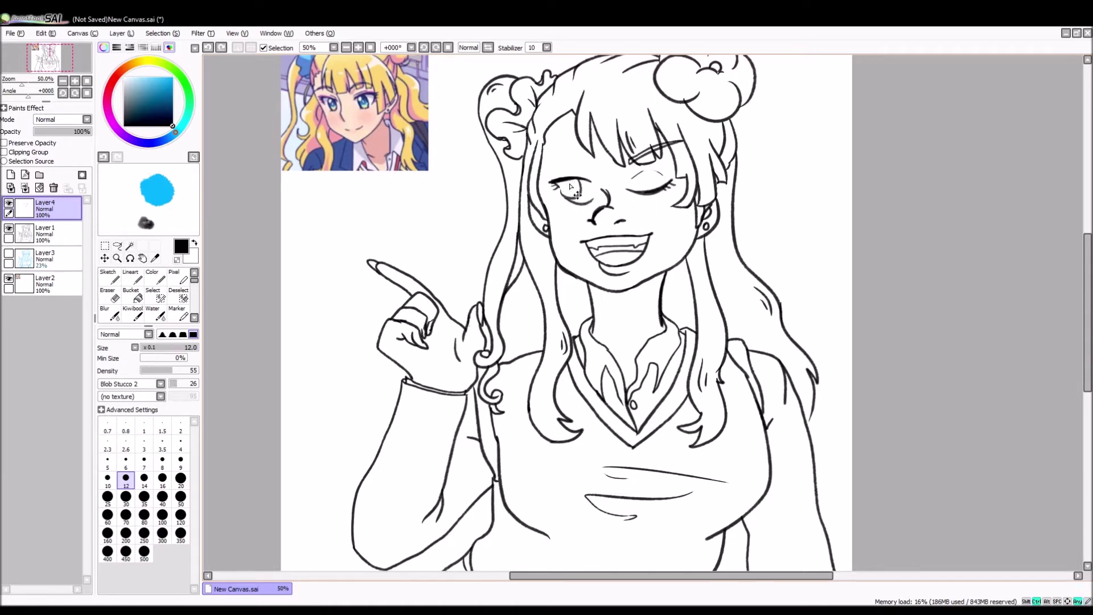
Step: Ink the brow above the open eye and merge the duplicated line layers into Layer1 to thicken the lines
{"action": "left_click_drag", "start_coordinate": [602, 165], "coordinate": [556, 144]}
{"action": "key", "text": "h"}
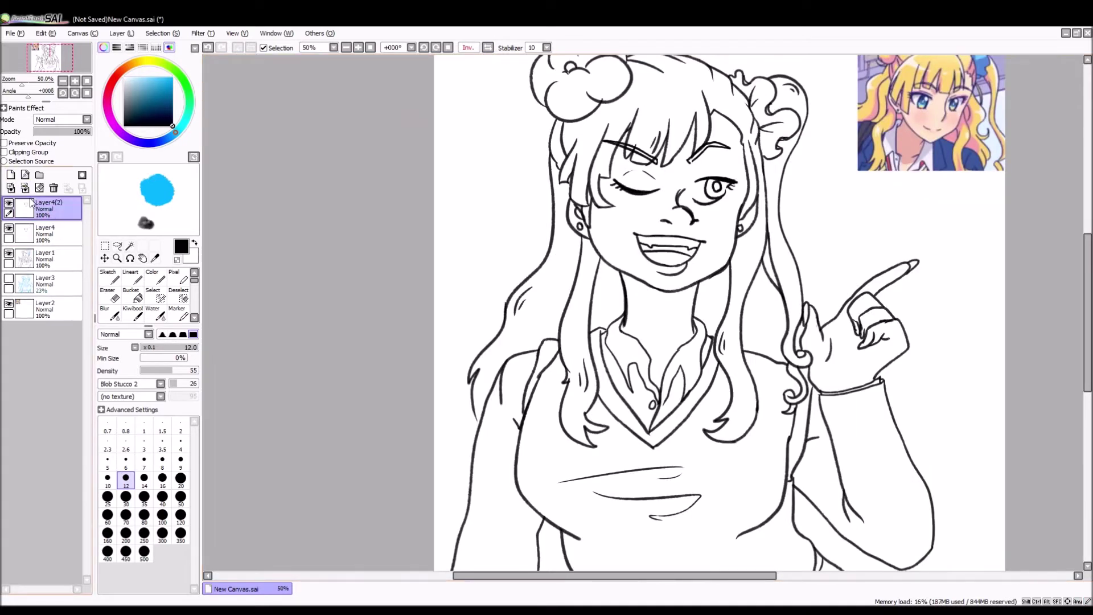
{"action": "key", "text": "h"}
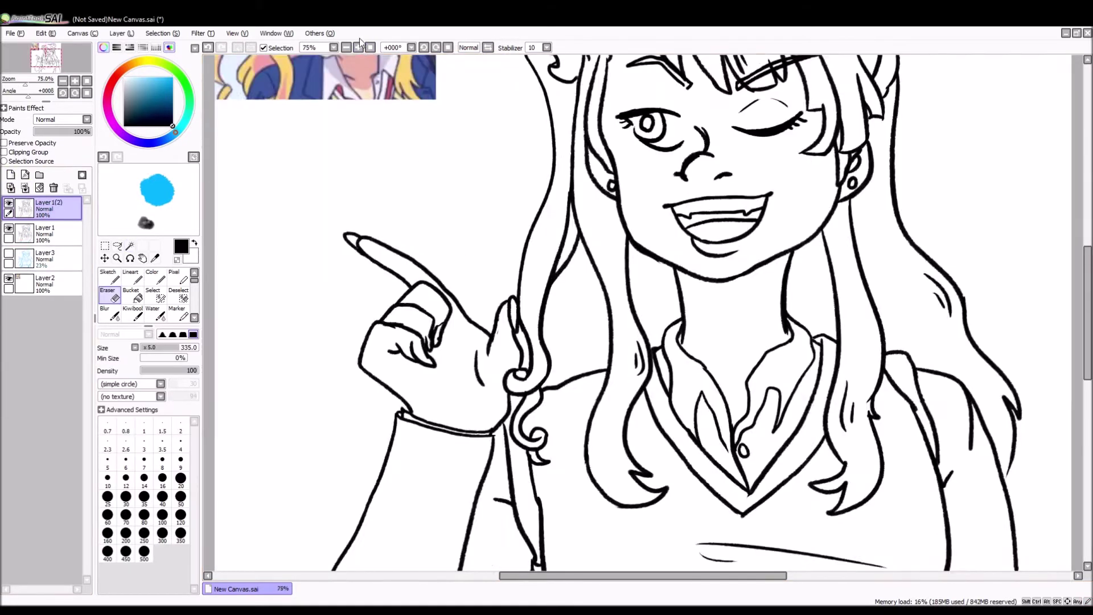
{"action": "key", "text": "ctrl+e"}
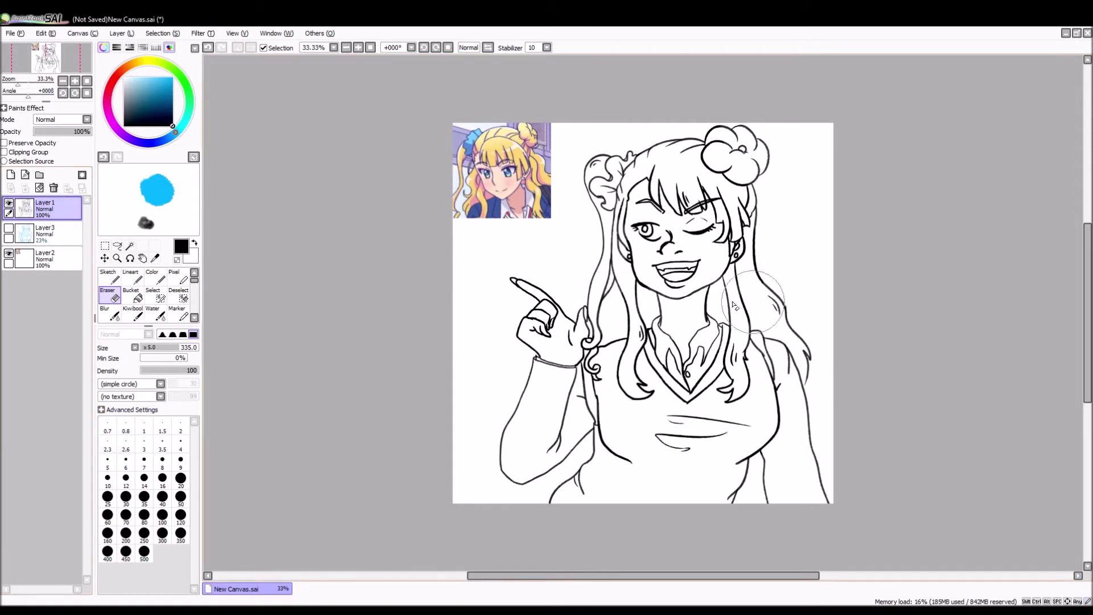
Step: Select the whole figure by inverting a Magic Wand background selection and fill it with skin tone on a new layer
{"action": "key", "text": "w"}
{"action": "left_click", "coordinate": [590, 299]}
{"action": "key", "text": "ctrl+i"}
{"action": "left_click", "coordinate": [11, 175]}
{"action": "left_click", "coordinate": [152, 276]}
{"action": "left_click_drag", "start_coordinate": [626, 285], "coordinate": [635, 525]}
Step: Fill the figure's silhouette with black on another new layer and clear the selection
{"action": "left_click", "coordinate": [10, 174]}
{"action": "left_click", "coordinate": [173, 125]}
{"action": "mouse_move", "coordinate": [598, 227]}
{"action": "left_mouse_down"}
{"action": "mouse_move", "coordinate": [785, 256]}
{"action": "mouse_move", "coordinate": [690, 514]}
{"action": "left_mouse_up"}
{"action": "key", "text": "ctrl+d"}
Step: Select all the hair areas from the line art and paint them pale yellow on Layer4, sampling the reference picture
{"action": "left_click", "coordinate": [46, 207]}
{"action": "key", "text": "w"}
{"action": "left_click", "coordinate": [672, 171]}
{"action": "left_click", "coordinate": [762, 318]}
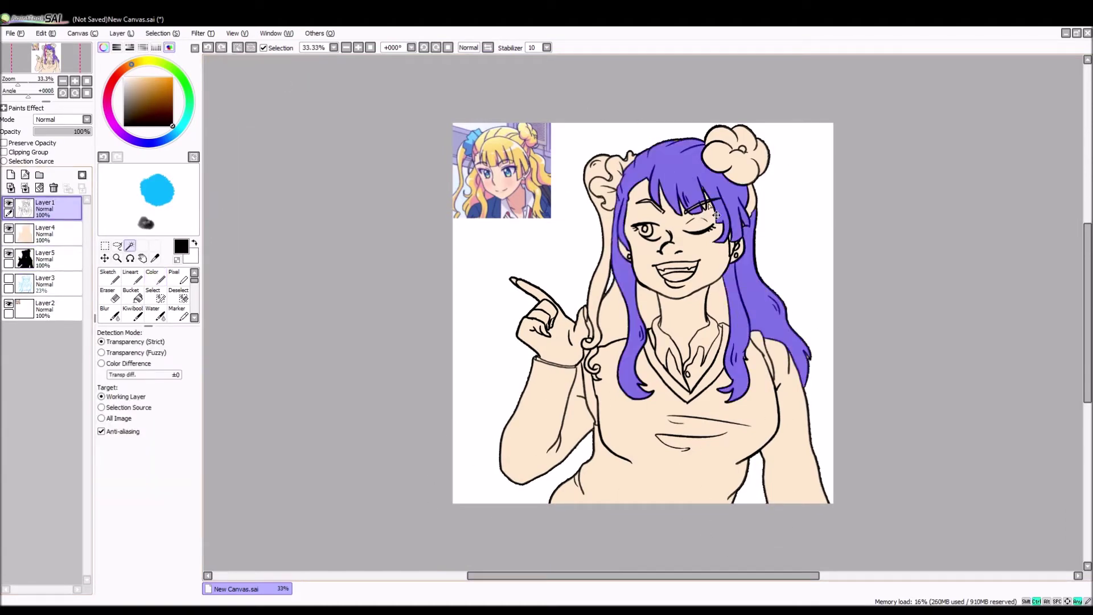
{"action": "left_click", "coordinate": [737, 151]}
{"action": "left_click", "coordinate": [598, 239]}
{"action": "left_click", "coordinate": [592, 362]}
{"action": "left_click", "coordinate": [615, 314]}
{"action": "left_click", "coordinate": [46, 232]}
{"action": "left_click", "coordinate": [152, 276]}
{"action": "left_click", "coordinate": [480, 142], "text": "alt"}
{"action": "left_click_drag", "start_coordinate": [643, 165], "coordinate": [553, 207]}
Step: Paint the lower hair pink, blend it softly into the yellow with the Blur brush, and clear the selection
{"action": "left_click", "coordinate": [112, 83]}
{"action": "left_click", "coordinate": [141, 79]}
{"action": "left_click_drag", "start_coordinate": [603, 353], "coordinate": [797, 353]}
{"action": "left_click", "coordinate": [152, 313]}
{"action": "left_click_drag", "start_coordinate": [597, 319], "coordinate": [500, 402]}
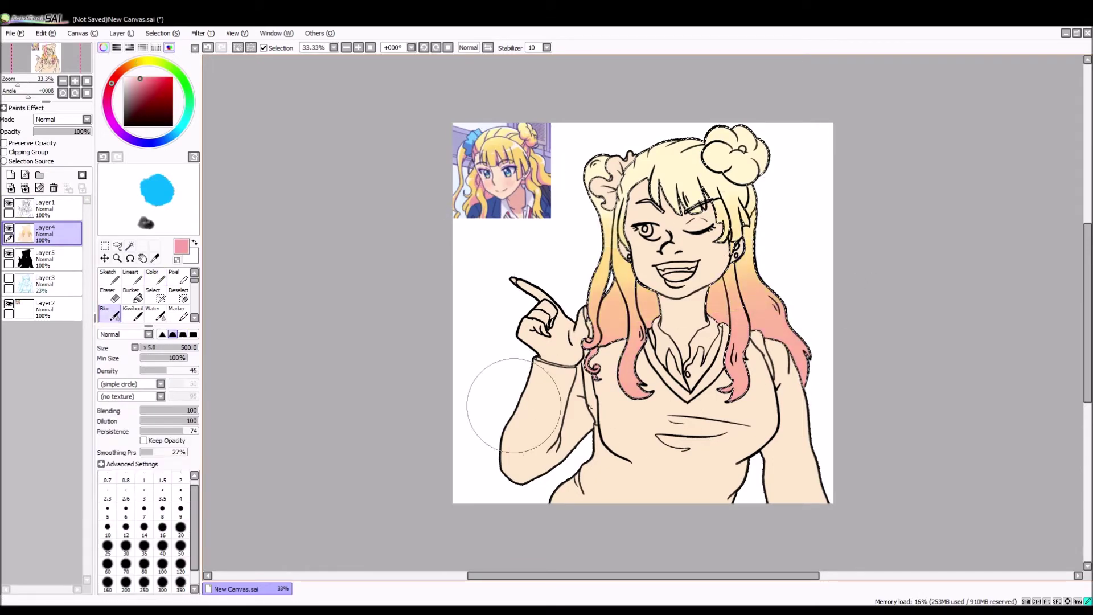
{"action": "key", "text": "ctrl+d"}
Step: Select the sleeves and collar from the line art and fill the shirt with a pale lavender white on Layer4
{"action": "left_click", "coordinate": [45, 208]}
{"action": "key", "text": "w"}
{"action": "left_click", "coordinate": [540, 427]}
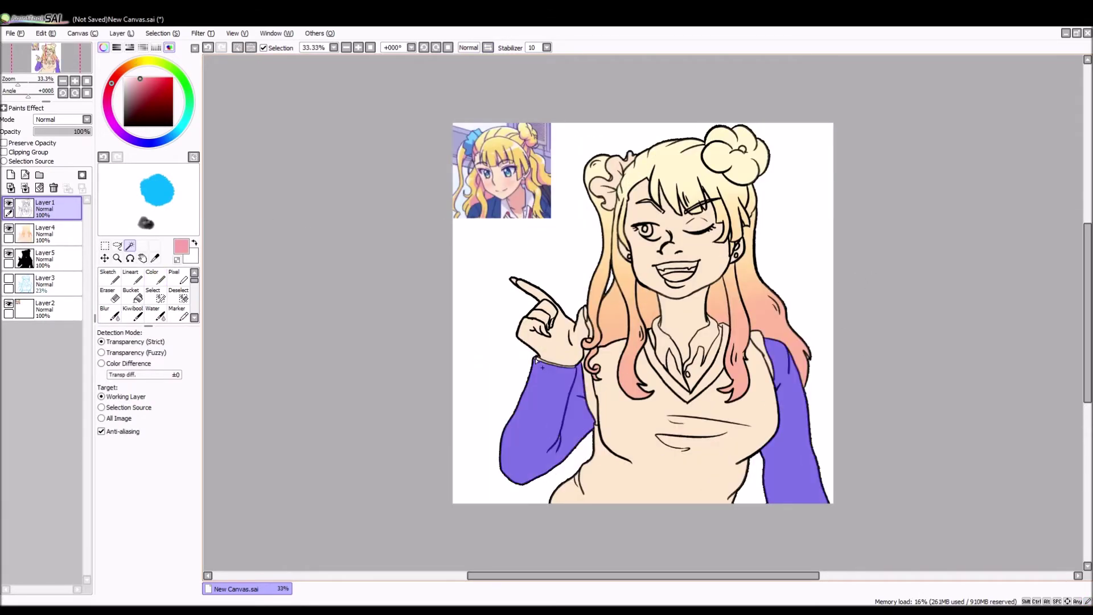
{"action": "left_click", "coordinate": [46, 233]}
{"action": "left_click", "coordinate": [152, 276]}
{"action": "key", "text": "w"}
{"action": "left_click", "coordinate": [686, 350]}
{"action": "left_click", "coordinate": [152, 276]}
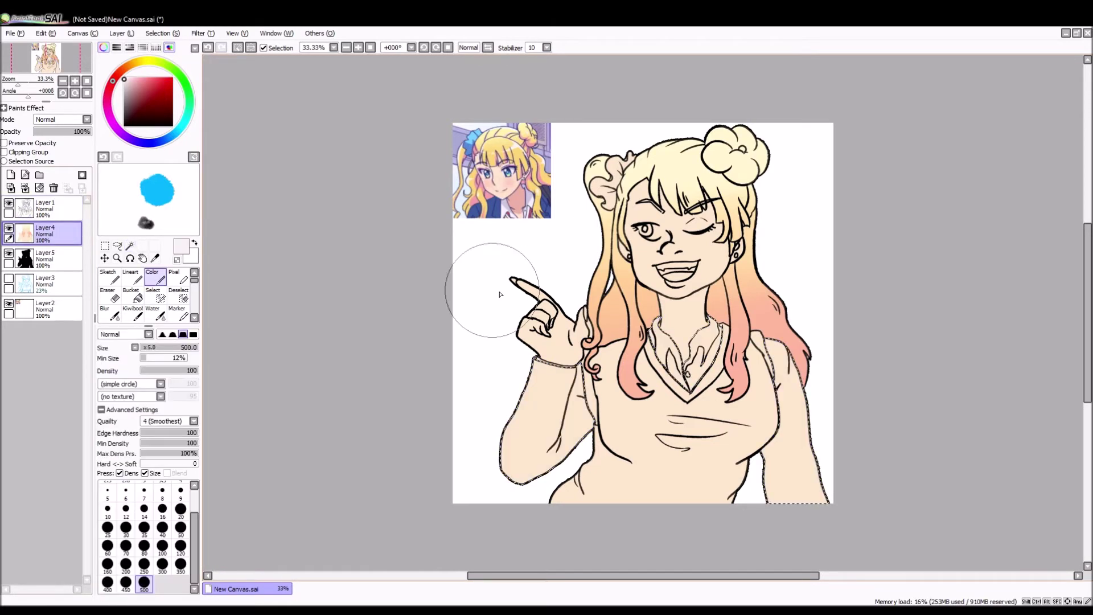
Step: Fill the vest with a muted yellow on Layer4, sampling the colour from the reference picture
{"action": "left_click", "coordinate": [535, 196], "text": "alt"}
{"action": "left_click", "coordinate": [46, 208]}
{"action": "key", "text": "w"}
{"action": "left_click", "coordinate": [683, 444]}
{"action": "left_click", "coordinate": [46, 233]}
{"action": "left_click", "coordinate": [152, 276]}
{"action": "left_click_drag", "start_coordinate": [626, 398], "coordinate": [712, 455]}
Step: Select the scrunchie from the line art and colour it light blue
{"action": "left_click", "coordinate": [45, 208]}
{"action": "left_click", "coordinate": [612, 177]}
{"action": "left_click", "coordinate": [156, 190]}
Step: Erase the doubled cuff line at the raised wrist and fill the mouth interior with black on the line art
{"action": "scroll", "coordinate": [485, 431], "scroll_direction": "up", "scroll_amount": 3}
{"action": "key", "text": "e"}
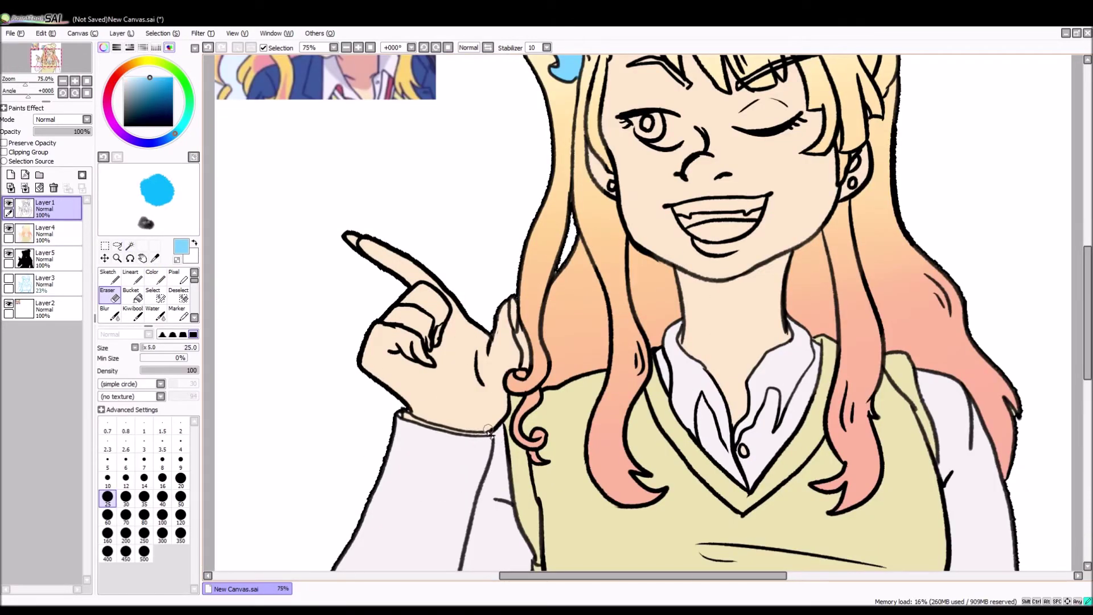
{"action": "key", "text": "b"}
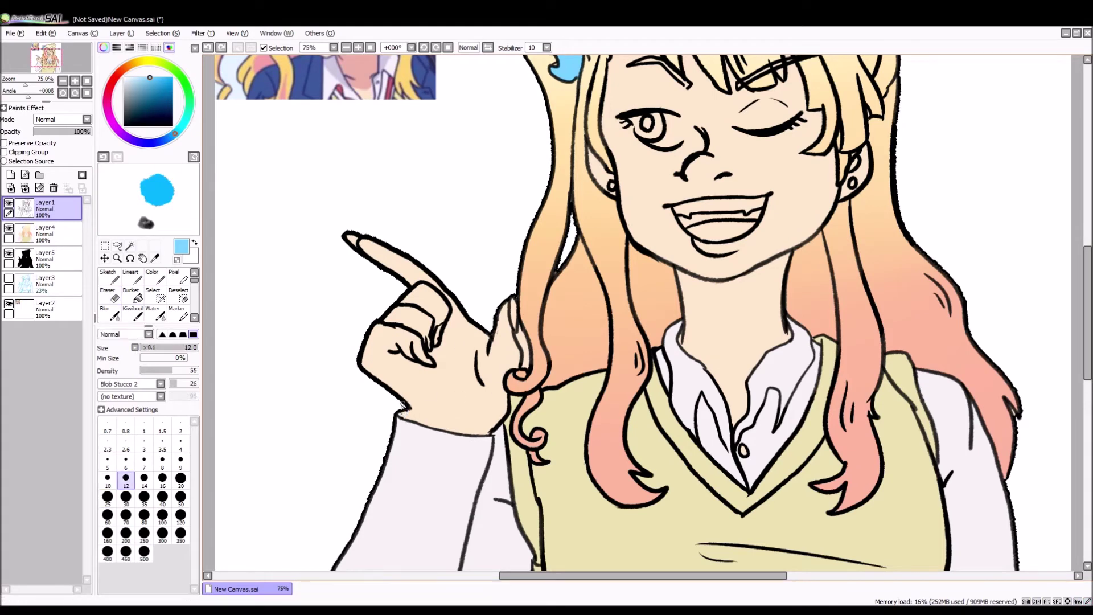
{"action": "left_click", "coordinate": [365, 386], "text": "alt"}
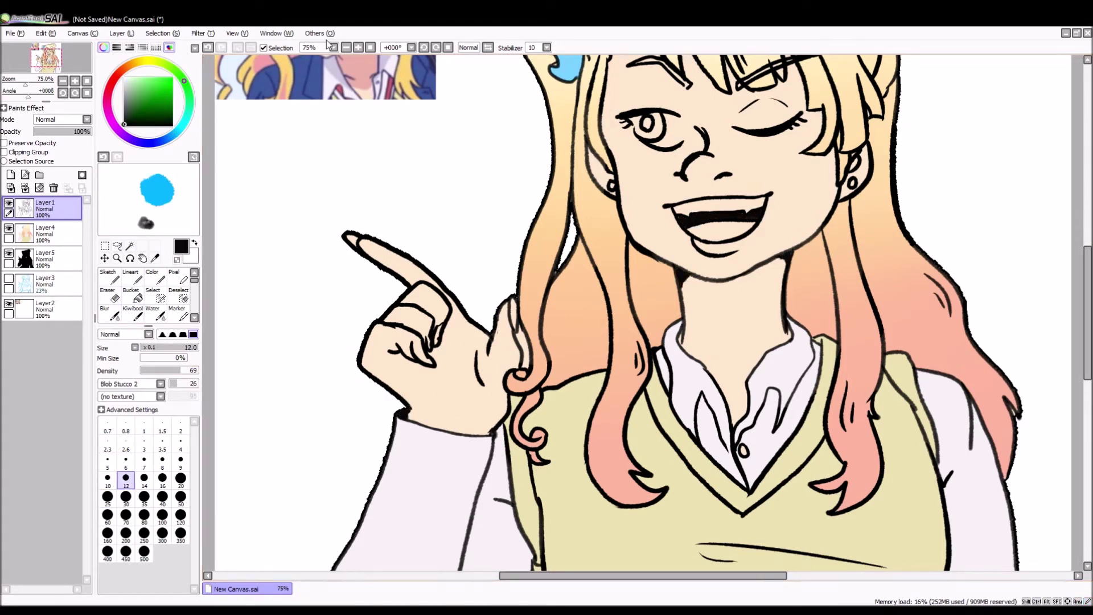
Step: Ink ribbing along the vest's neckline and armholes and draw a buttoned cuff on the raised sleeve
{"action": "scroll", "coordinate": [456, 110], "scroll_direction": "down", "scroll_amount": 2}
{"action": "scroll", "coordinate": [538, 424], "scroll_direction": "up", "scroll_amount": 2}
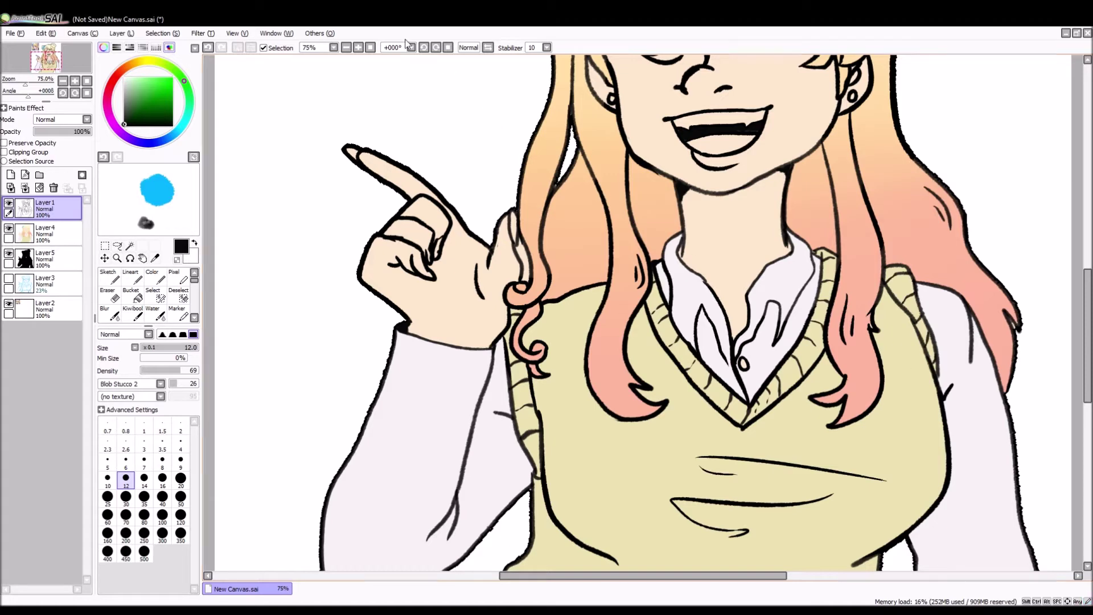
{"action": "scroll", "coordinate": [442, 68], "scroll_direction": "down", "scroll_amount": 2}
{"action": "left_click", "coordinate": [488, 47]}
{"action": "left_click", "coordinate": [488, 47]}
{"action": "scroll", "coordinate": [541, 408], "scroll_direction": "up", "scroll_amount": 1}
{"action": "key", "text": "e"}
{"action": "key", "text": "b"}
Step: Colour the open eye's iris blue on Layer6, sampling from the reference picture, and add green and pink accents
{"action": "key", "text": "e"}
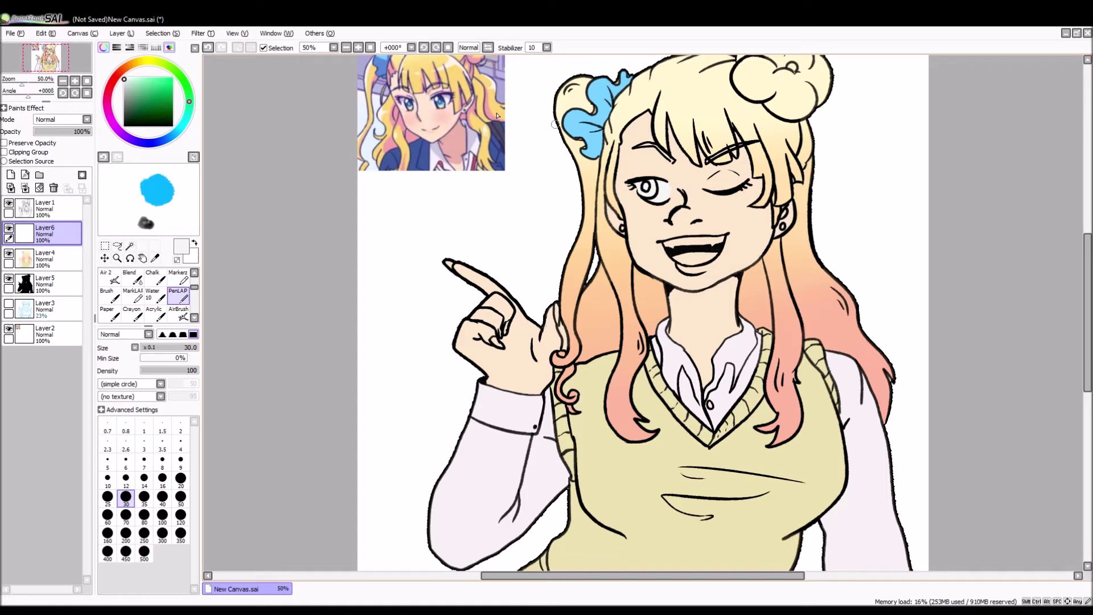
{"action": "left_click", "coordinate": [456, 109], "text": "alt"}
{"action": "left_click", "coordinate": [157, 84]}
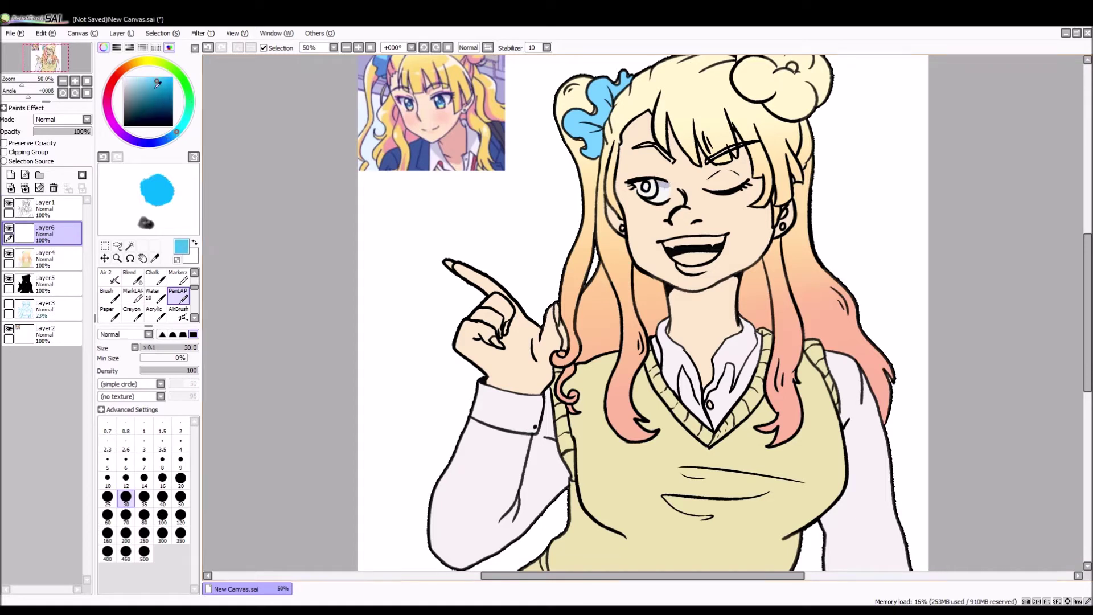
{"action": "key", "text": "b"}
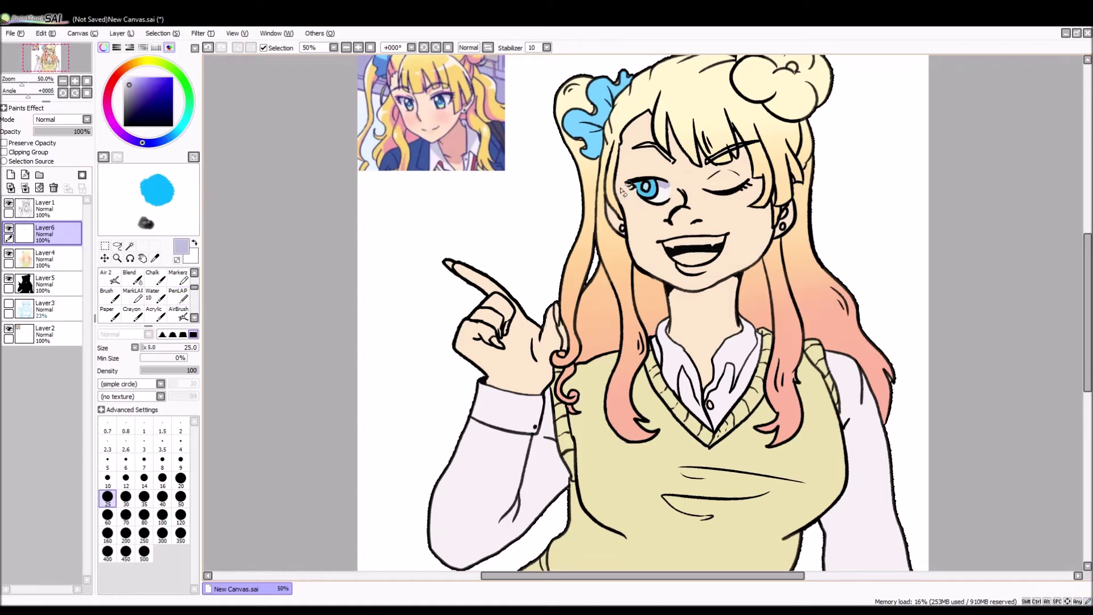
{"action": "left_click_drag", "start_coordinate": [648, 189], "coordinate": [655, 197]}
{"action": "left_click", "coordinate": [107, 106]}
{"action": "left_click", "coordinate": [147, 76]}
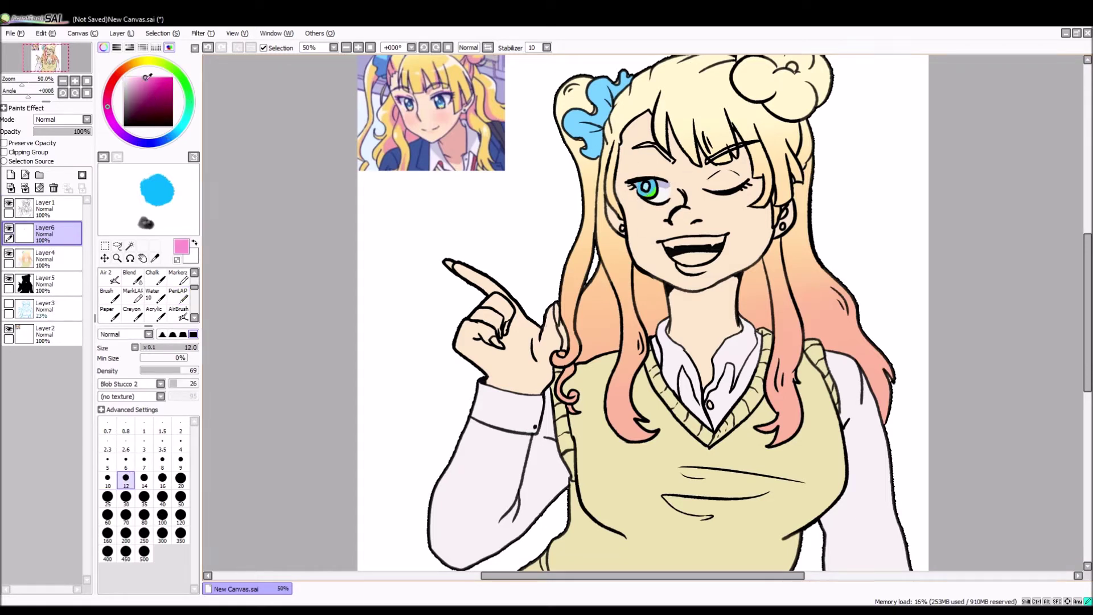
{"action": "scroll", "coordinate": [647, 169], "scroll_direction": "up", "scroll_amount": 1}
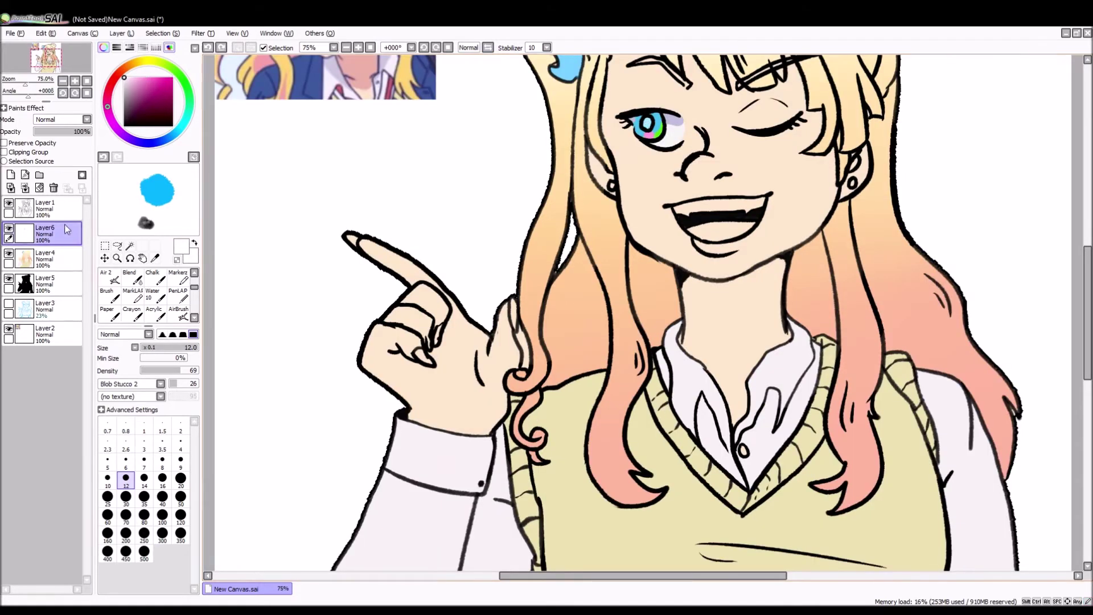
Step: Add a white eye highlight on a new layer above the line art and deepen the iris with dark blue on Layer6
{"action": "key", "text": "ctrl+shift+n"}
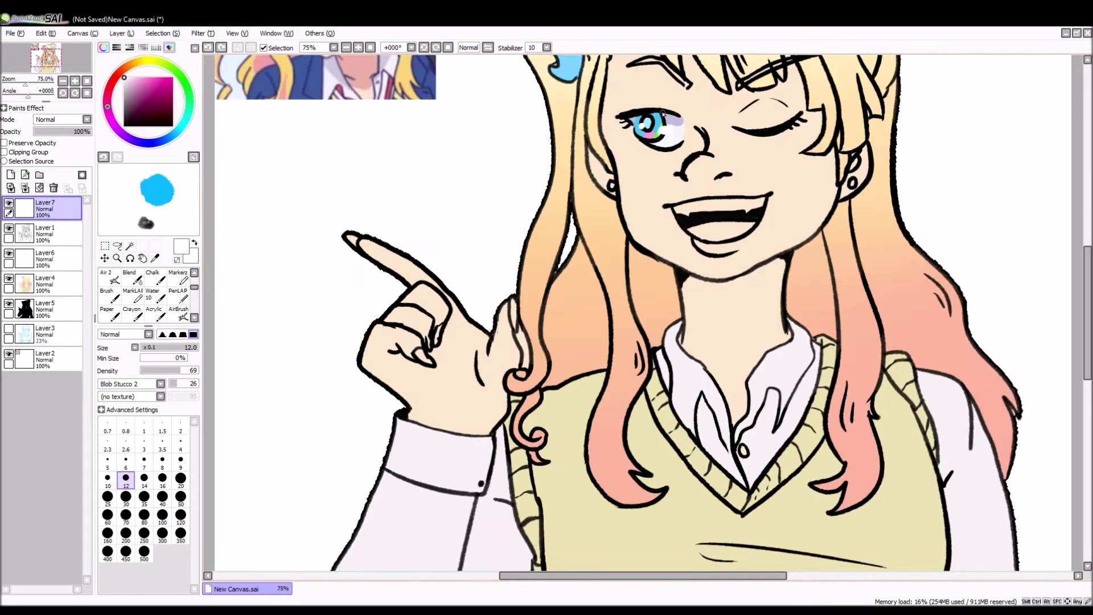
{"action": "left_click", "coordinate": [654, 119], "text": "ctrl"}
{"action": "left_click", "coordinate": [657, 121], "text": "ctrl"}
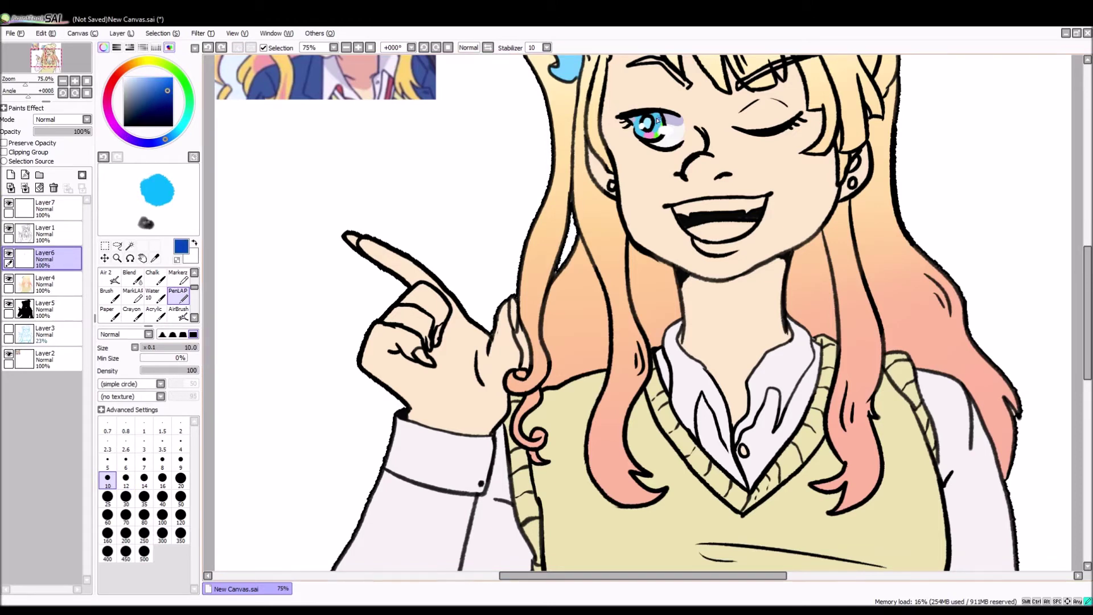
{"action": "key", "text": "ctrl+minus"}
{"action": "key", "text": "ctrl+minus"}
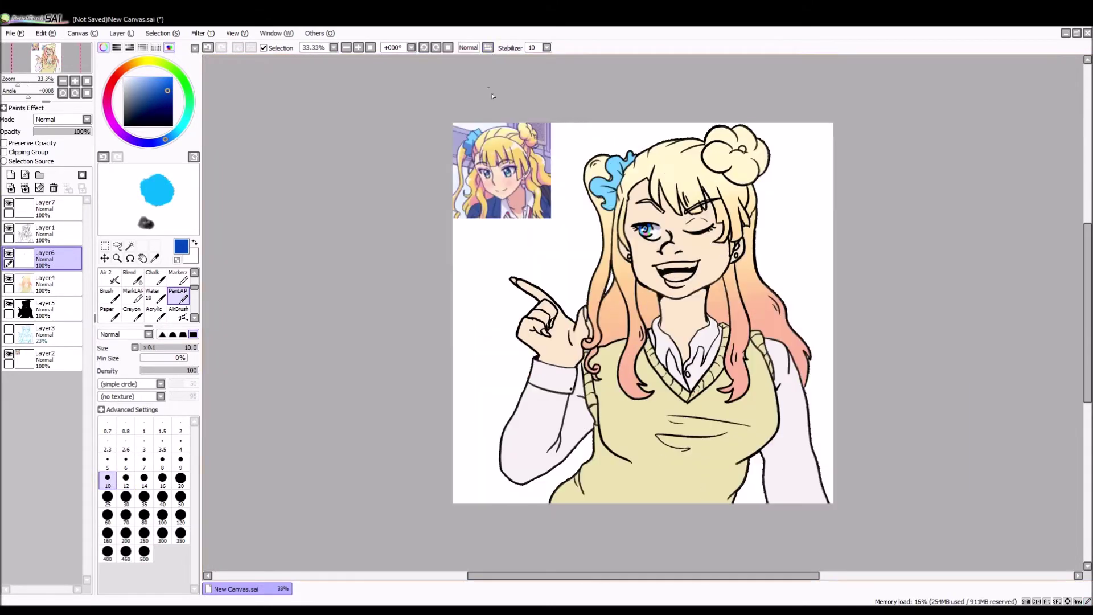
Step: Add blank layers above Layer6 and below Layer4, and clean up colour outside the figure's silhouette on Layer4
{"action": "key", "text": "c"}
{"action": "key", "text": "h"}
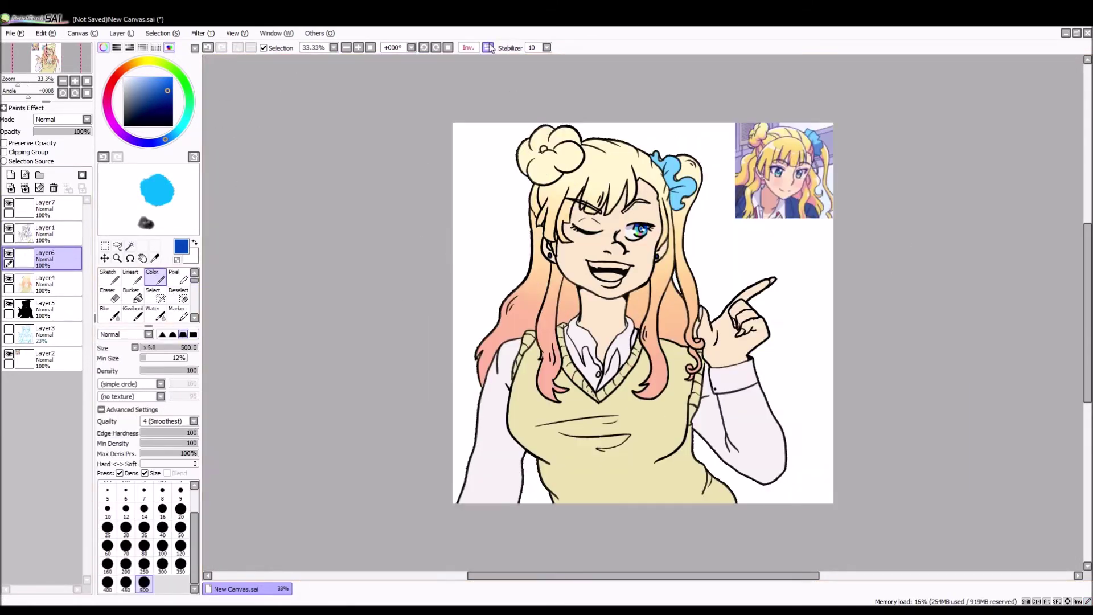
{"action": "left_click", "coordinate": [11, 174]}
{"action": "left_click", "coordinate": [130, 246]}
{"action": "left_click", "coordinate": [44, 308]}
{"action": "left_click", "coordinate": [655, 399]}
{"action": "key", "text": "ctrl+plus"}
{"action": "key", "text": "ctrl+plus"}
{"action": "left_click", "coordinate": [179, 295]}
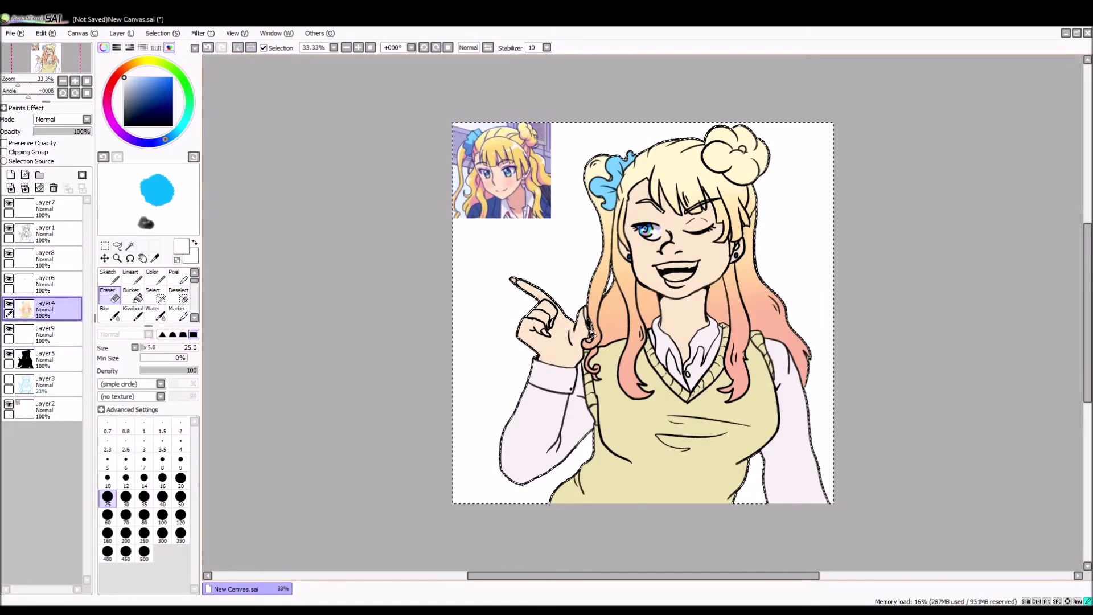
{"action": "left_click", "coordinate": [44, 359]}
{"action": "left_click", "coordinate": [45, 334]}
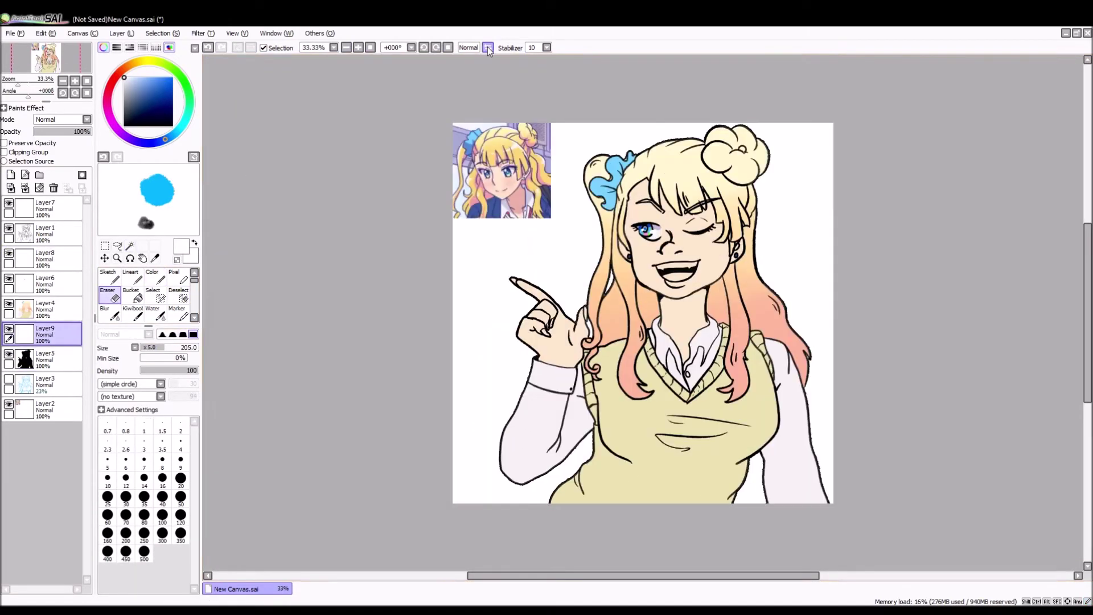
Step: Paint magenta shadows over the figure on a new top layer in Shade mode, and set its opacity to 0%
{"action": "left_click", "coordinate": [130, 245]}
{"action": "left_click", "coordinate": [45, 209]}
{"action": "left_click", "coordinate": [11, 174]}
{"action": "left_click", "coordinate": [87, 119]}
{"action": "left_click", "coordinate": [51, 171]}
{"action": "left_click", "coordinate": [177, 279]}
{"action": "left_click", "coordinate": [108, 110]}
{"action": "left_click", "coordinate": [145, 92]}
{"action": "left_click", "coordinate": [155, 82]}
{"action": "mouse_move", "coordinate": [569, 296]}
{"action": "left_mouse_down"}
{"action": "mouse_move", "coordinate": [780, 307]}
{"action": "mouse_move", "coordinate": [604, 262]}
{"action": "mouse_move", "coordinate": [792, 467]}
{"action": "mouse_move", "coordinate": [694, 507]}
{"action": "mouse_move", "coordinate": [524, 398]}
{"action": "left_mouse_up"}
{"action": "left_click_drag", "start_coordinate": [74, 131], "coordinate": [34, 131]}
Step: Preserve opacity on the line art layer and recolour the hair and vest outlines orange-brown
{"action": "left_click", "coordinate": [44, 259]}
{"action": "key", "text": "ctrl+d"}
{"action": "left_click", "coordinate": [4, 143]}
{"action": "scroll", "coordinate": [146, 296], "scroll_direction": "up", "scroll_amount": 2}
{"action": "left_click", "coordinate": [152, 279]}
{"action": "left_click", "coordinate": [125, 69]}
{"action": "left_click", "coordinate": [165, 91]}
{"action": "mouse_move", "coordinate": [797, 359]}
{"action": "left_mouse_down"}
{"action": "mouse_move", "coordinate": [749, 193]}
{"action": "mouse_move", "coordinate": [626, 171]}
{"action": "mouse_move", "coordinate": [592, 370]}
{"action": "mouse_move", "coordinate": [592, 171]}
{"action": "mouse_move", "coordinate": [603, 423]}
{"action": "mouse_move", "coordinate": [683, 370]}
{"action": "mouse_move", "coordinate": [763, 455]}
{"action": "mouse_move", "coordinate": [598, 478]}
{"action": "left_mouse_up"}
Step: Recolour the outlines of the shirt sleeves and collar in muted blue
{"action": "left_click", "coordinate": [167, 139]}
{"action": "left_click", "coordinate": [141, 96]}
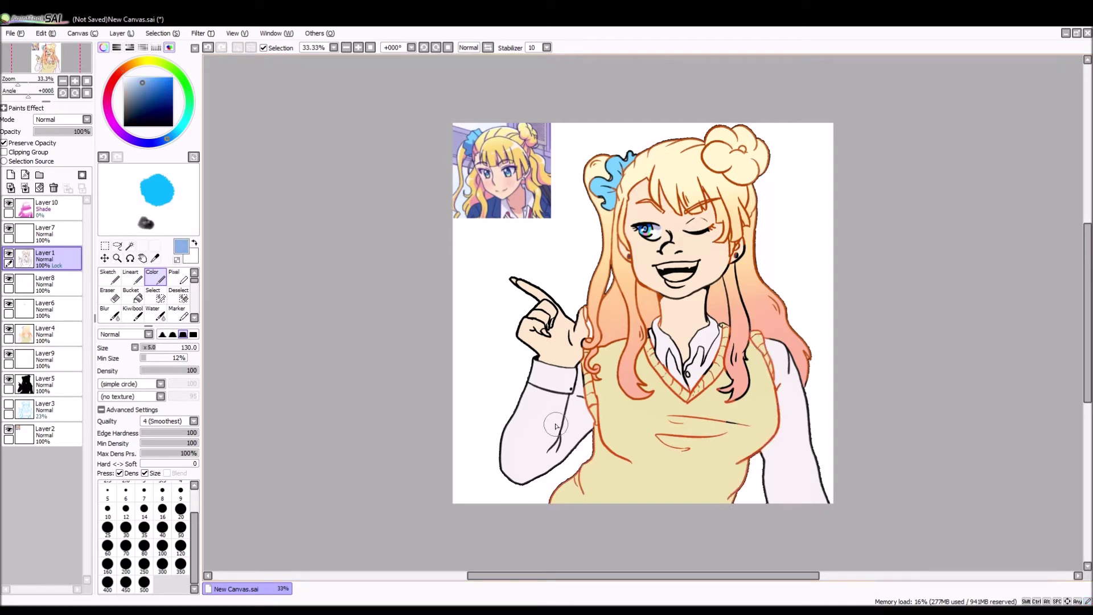
{"action": "left_click_drag", "start_coordinate": [516, 408], "coordinate": [567, 370]}
{"action": "left_click_drag", "start_coordinate": [768, 336], "coordinate": [771, 522]}
{"action": "left_click", "coordinate": [163, 140]}
{"action": "left_click", "coordinate": [137, 94]}
{"action": "left_click_drag", "start_coordinate": [654, 325], "coordinate": [723, 387]}
{"action": "left_click", "coordinate": [110, 313]}
Step: Hide the black silhouette Layer5 and paint the tongue mauve-pink on Layer4
{"action": "left_click", "coordinate": [8, 378]}
{"action": "left_click", "coordinate": [47, 331]}
{"action": "left_click", "coordinate": [152, 277]}
{"action": "left_click", "coordinate": [148, 94]}
{"action": "left_click_drag", "start_coordinate": [669, 276], "coordinate": [686, 278]}
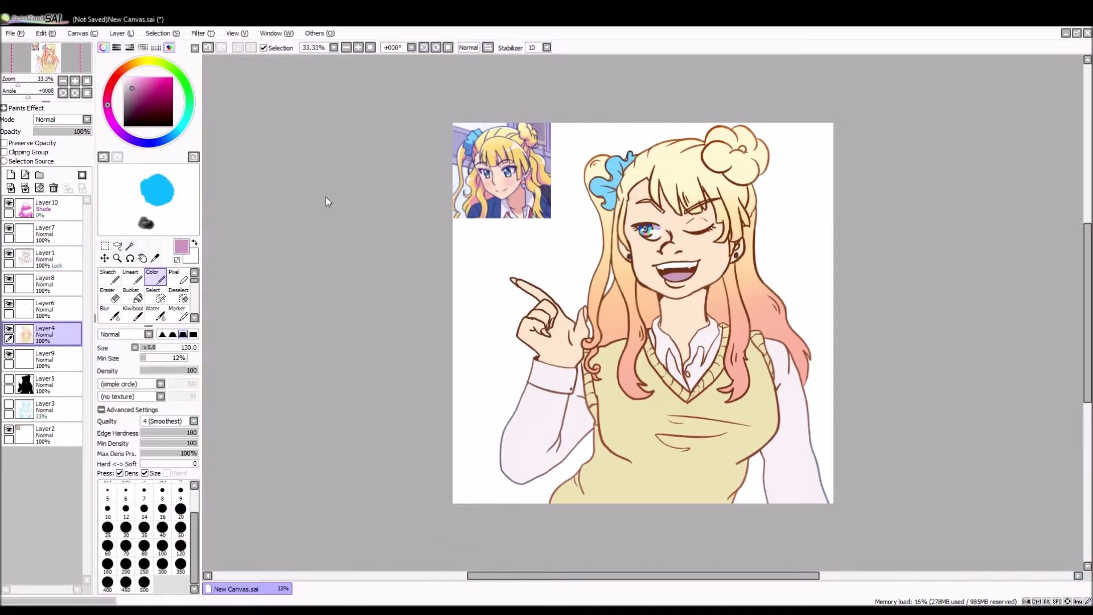
Step: Blur the magenta shadows within the figure and erase them from parts of the face and outer hair
{"action": "left_click", "coordinate": [630, 154], "text": "alt"}
{"action": "left_click", "coordinate": [632, 153], "text": "ctrl+shift"}
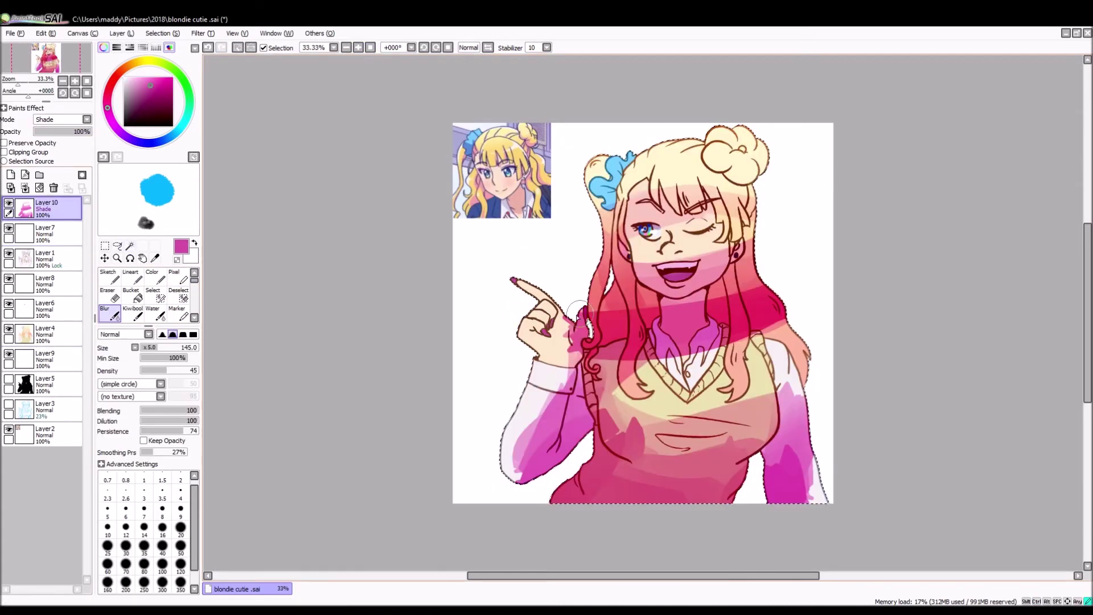
{"action": "mouse_move", "coordinate": [580, 312]}
{"action": "left_mouse_down"}
{"action": "mouse_move", "coordinate": [671, 421]}
{"action": "mouse_move", "coordinate": [712, 433]}
{"action": "mouse_move", "coordinate": [769, 296]}
{"action": "mouse_move", "coordinate": [683, 215]}
{"action": "mouse_move", "coordinate": [785, 496]}
{"action": "left_mouse_up"}
{"action": "key", "text": "e"}
{"action": "left_click_drag", "start_coordinate": [673, 269], "coordinate": [659, 272]}
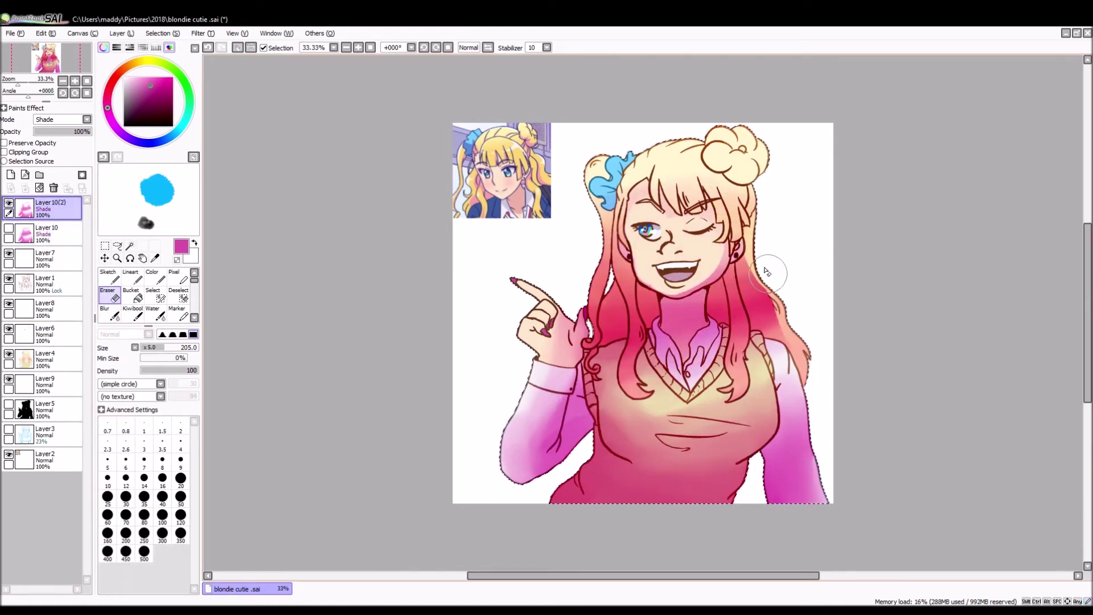
{"action": "left_click", "coordinate": [487, 47]}
{"action": "left_click", "coordinate": [488, 48]}
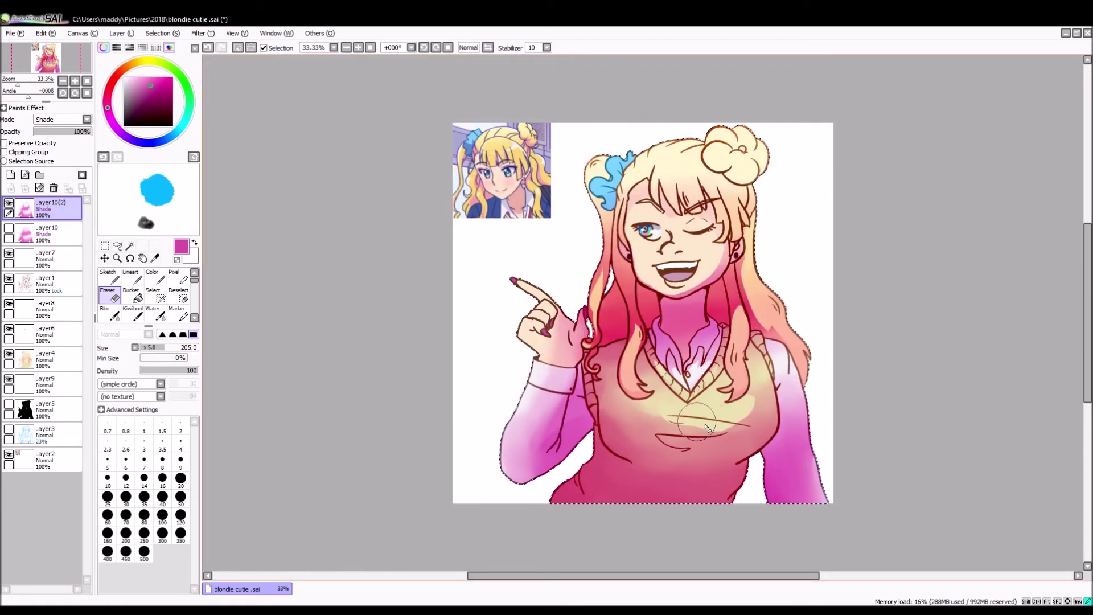
Step: Paint and soften pink shading on the flower-shaped bun and crown of the hair, and set the shade layer's opacity to 66%
{"action": "key", "text": "h"}
{"action": "key", "text": "h"}
{"action": "key", "text": "b"}
{"action": "left_click", "coordinate": [173, 80]}
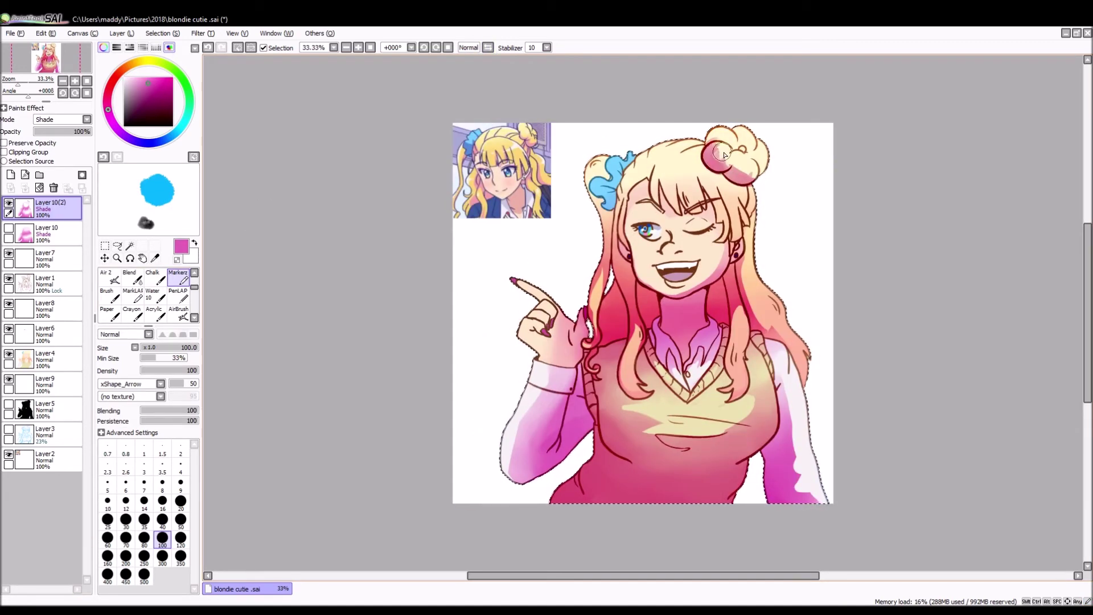
{"action": "key", "text": "ctrl+z"}
{"action": "key", "text": "c"}
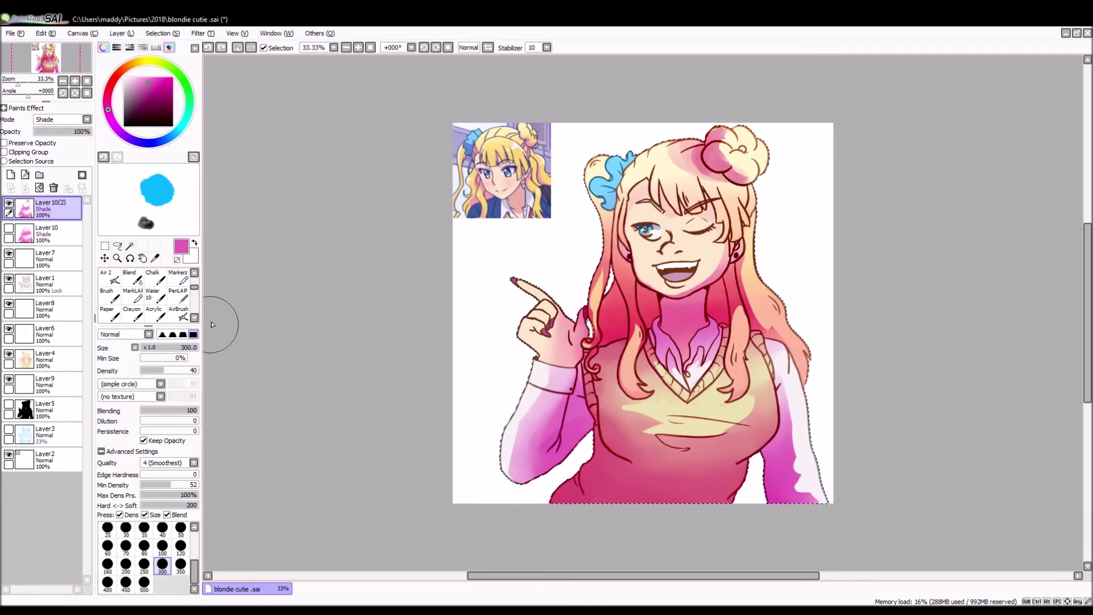
{"action": "key", "text": "e"}
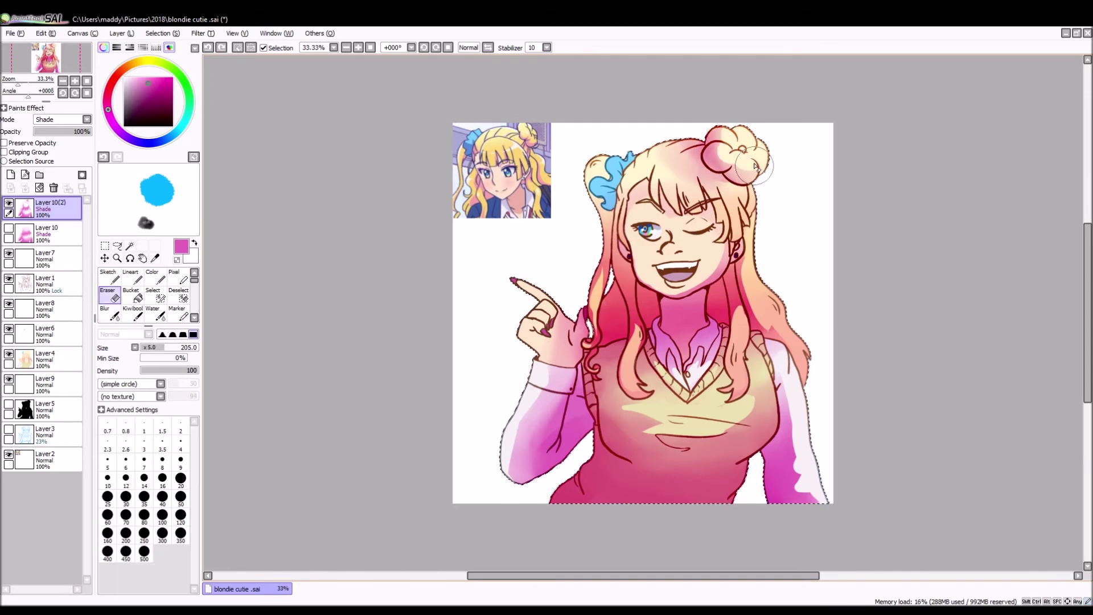
{"action": "key", "text": "h"}
{"action": "left_click_drag", "start_coordinate": [82, 131], "coordinate": [71, 131]}
Step: Paint a soft pink glow over the face on new Luminosity Layer11, set it to 45% opacity, and place it below the line art
{"action": "left_click", "coordinate": [10, 174]}
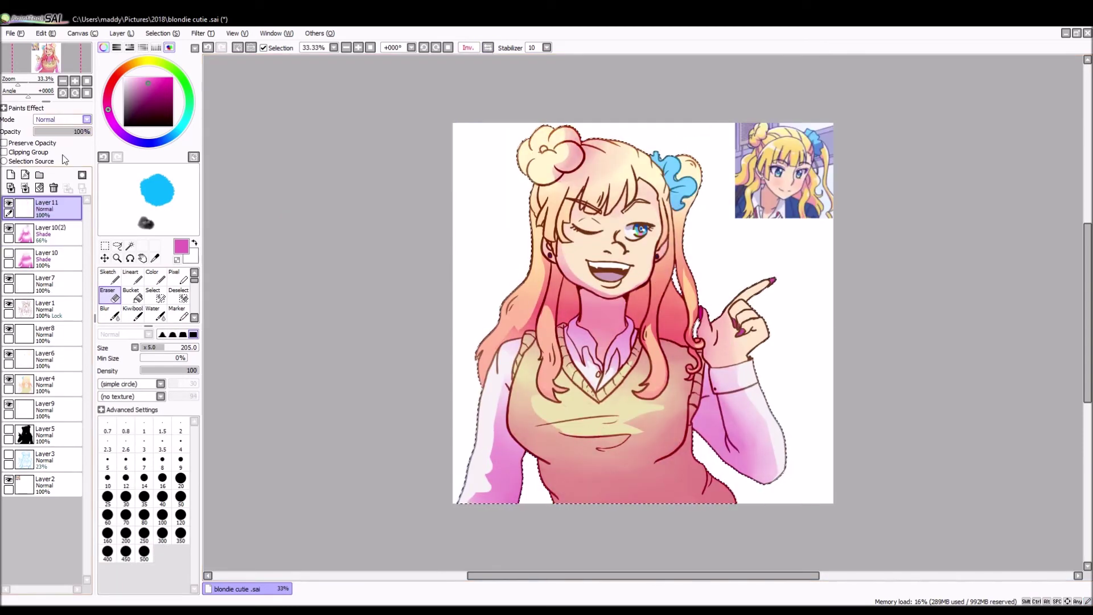
{"action": "left_click", "coordinate": [152, 276]}
{"action": "key", "text": "b"}
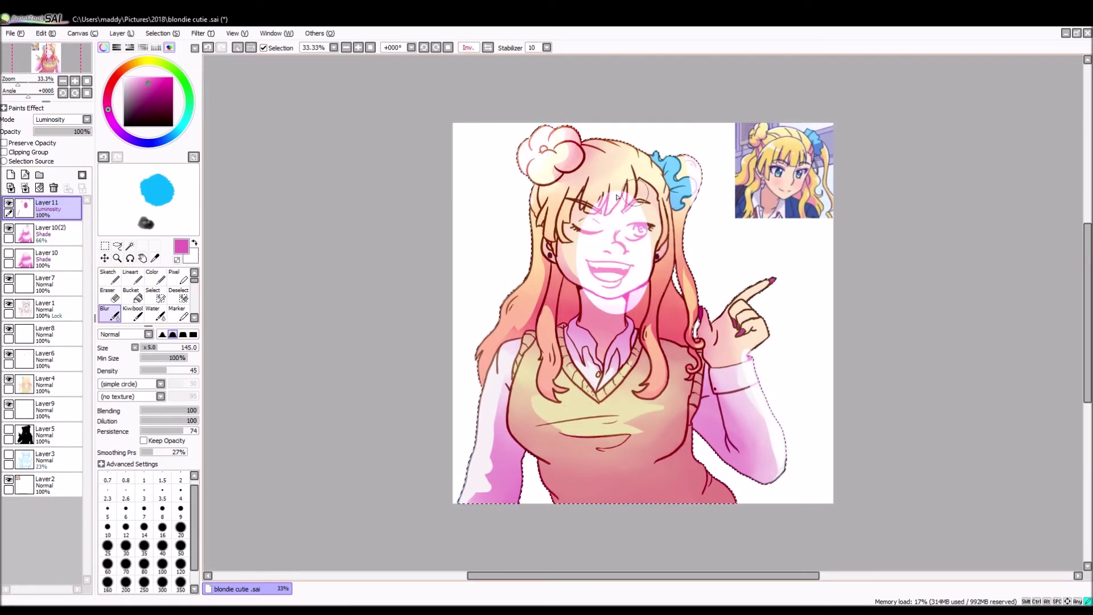
{"action": "key", "text": "h"}
{"action": "left_click_drag", "start_coordinate": [81, 131], "coordinate": [60, 131]}
{"action": "left_click_drag", "start_coordinate": [54, 208], "coordinate": [55, 285]}
Step: Add bright pink shading to the scrunchie and the small bun on Layer10(2), and soften it
{"action": "left_click", "coordinate": [54, 208]}
{"action": "key", "text": "m"}
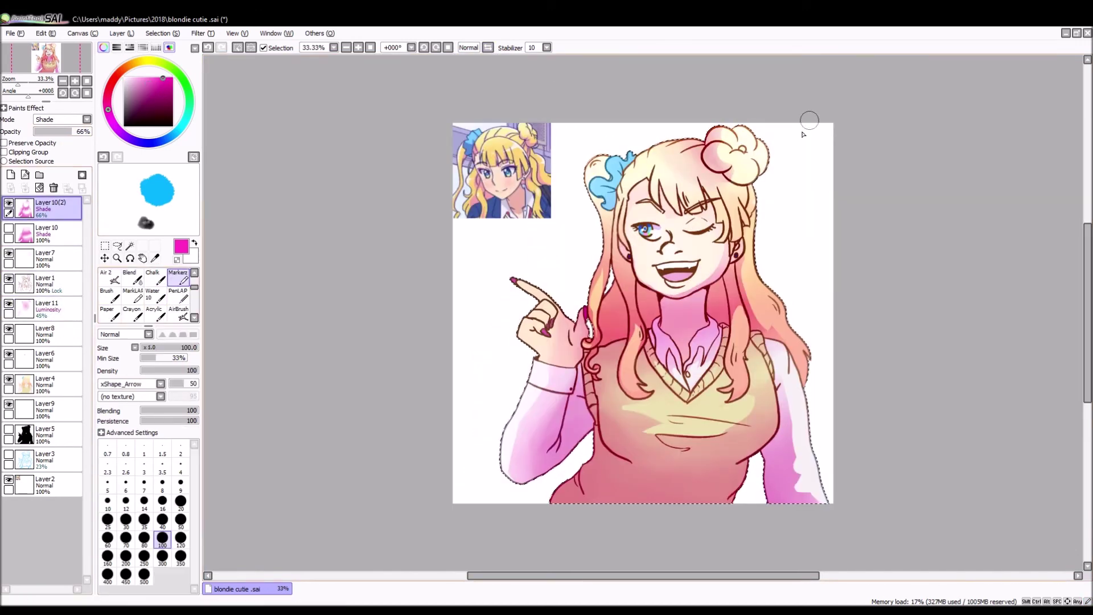
{"action": "key", "text": "b"}
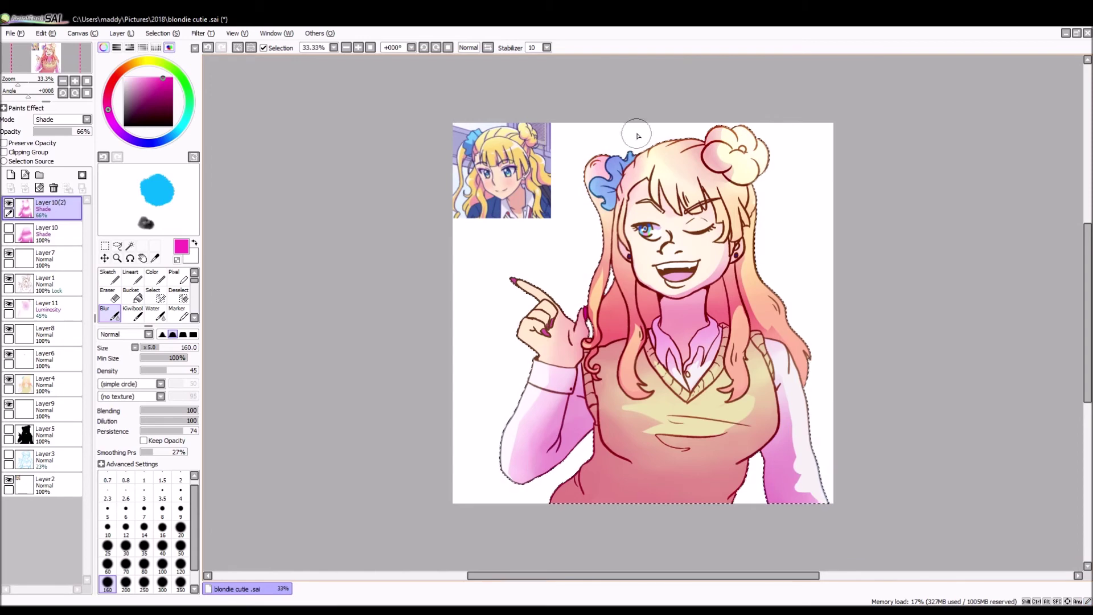
{"action": "key", "text": "ctrl+d"}
{"action": "key", "text": "c"}
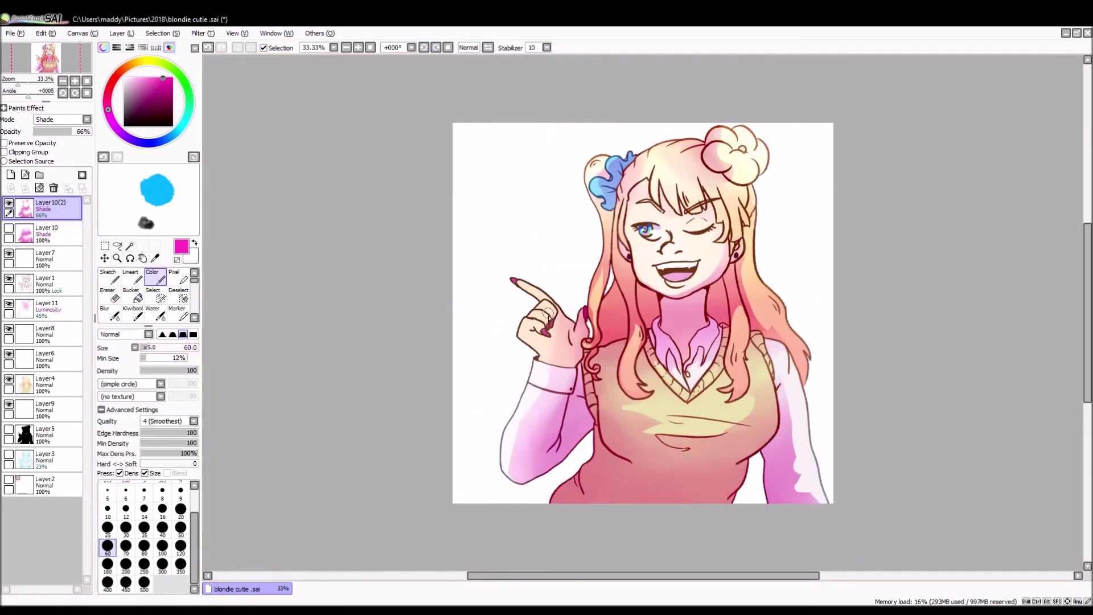
Step: Limit painting to the figure with a selection, shade the raised hand's palm and fingers pink, and trim the shading around the fingers
{"action": "key", "text": "w"}
{"action": "left_click", "coordinate": [478, 171]}
{"action": "key", "text": "m"}
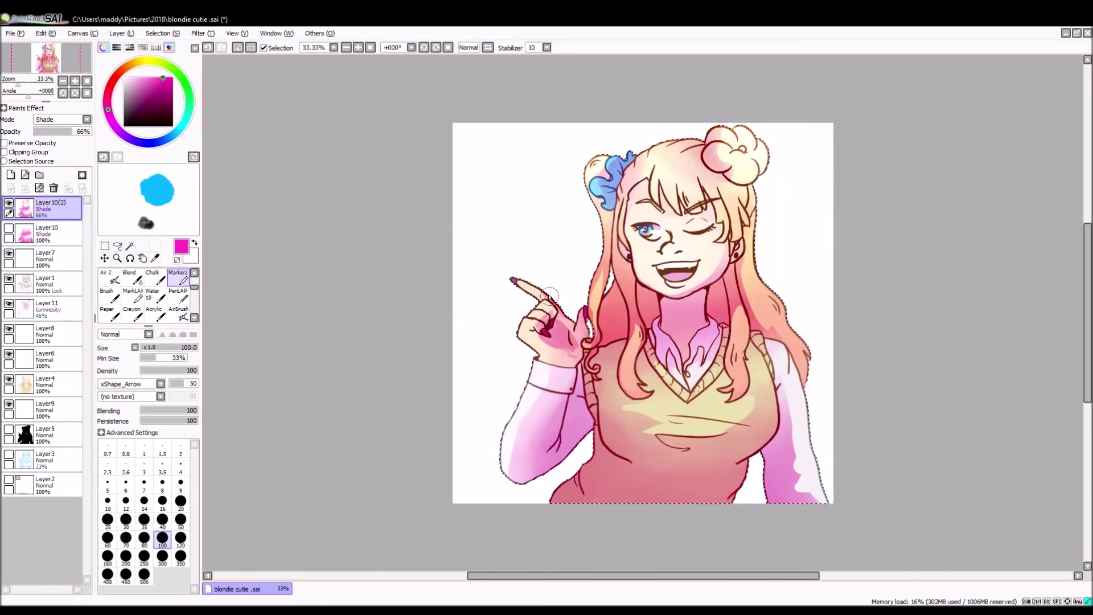
{"action": "key", "text": "e"}
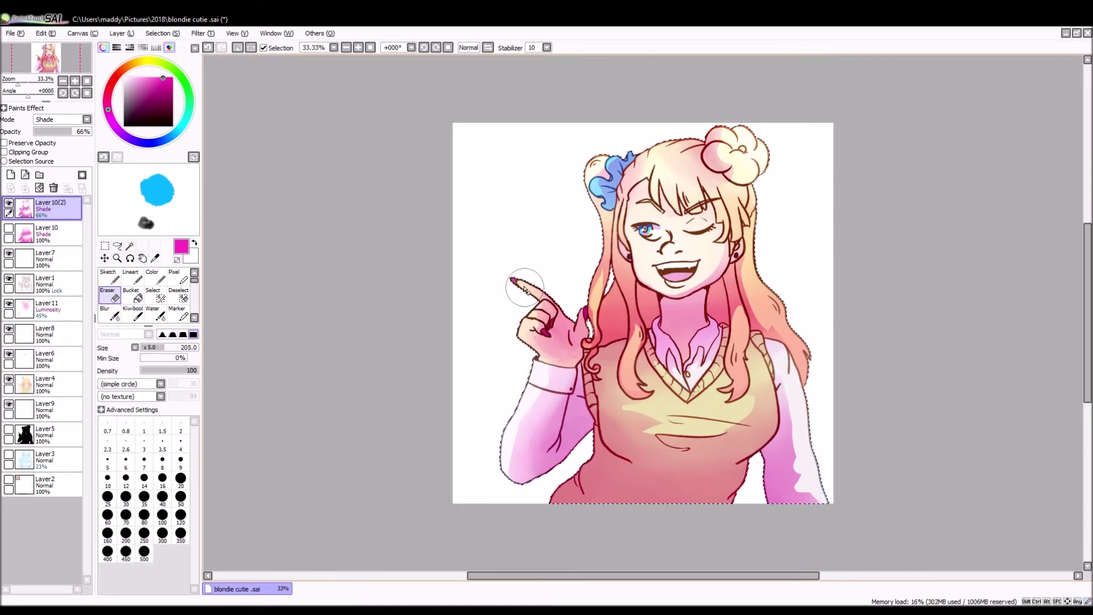
Step: Paint pink eyeshadow over both eyelids on Layer8 with a size 40 brush
{"action": "left_click", "coordinate": [50, 335]}
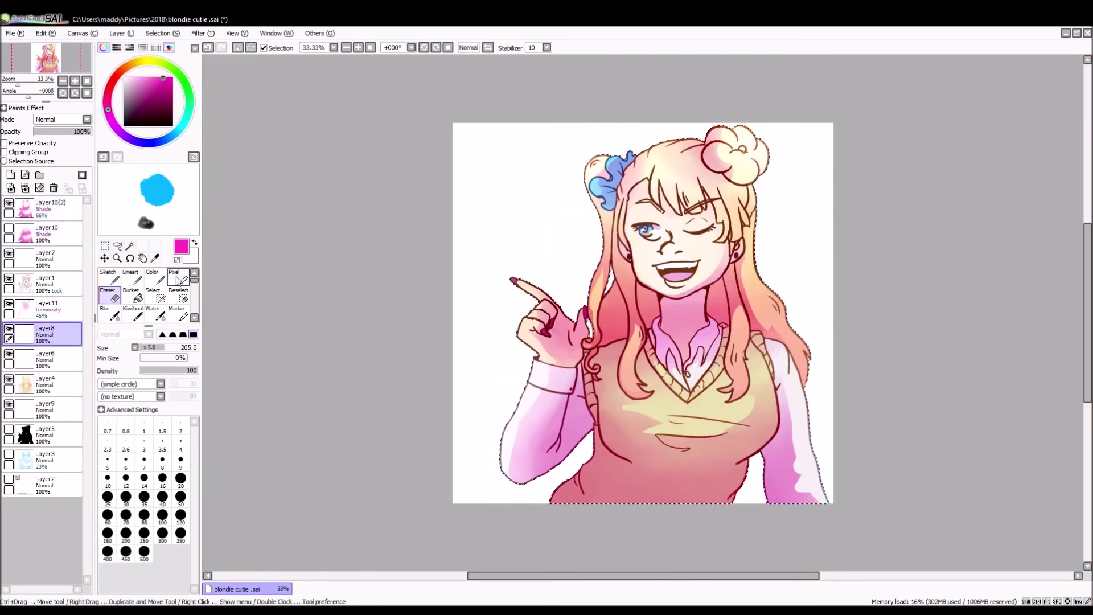
{"action": "left_click", "coordinate": [162, 497]}
{"action": "scroll", "coordinate": [737, 123], "scroll_direction": "up", "scroll_amount": 3}
{"action": "left_click_drag", "start_coordinate": [738, 123], "coordinate": [785, 119]}
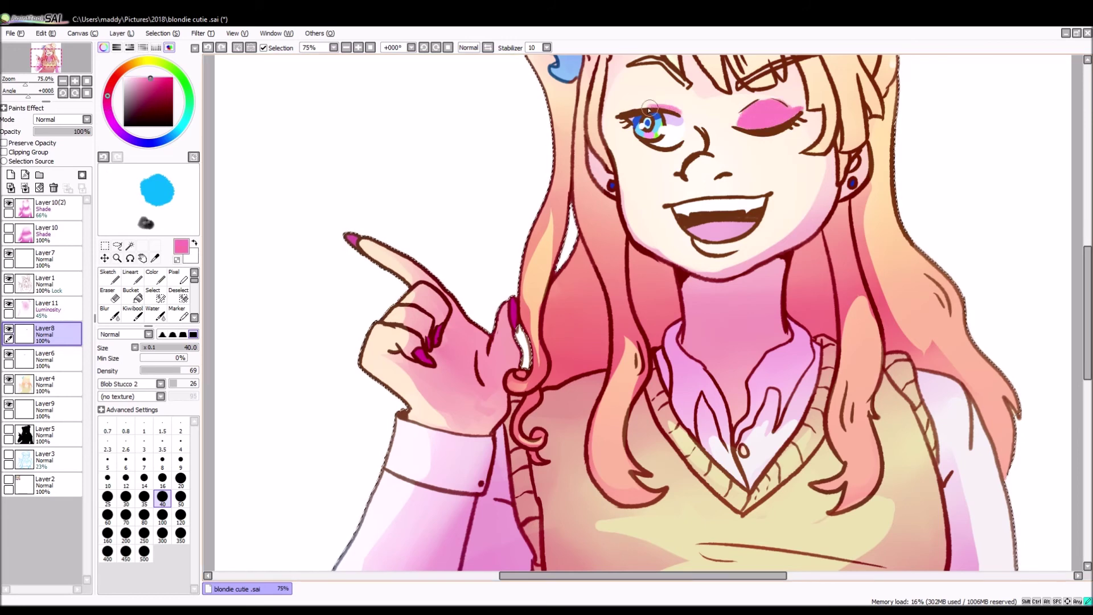
{"action": "left_click_drag", "start_coordinate": [663, 108], "coordinate": [613, 109]}
{"action": "scroll", "coordinate": [612, 109], "scroll_direction": "up", "scroll_amount": 3}
{"action": "key", "text": "h"}
{"action": "key", "text": "h"}
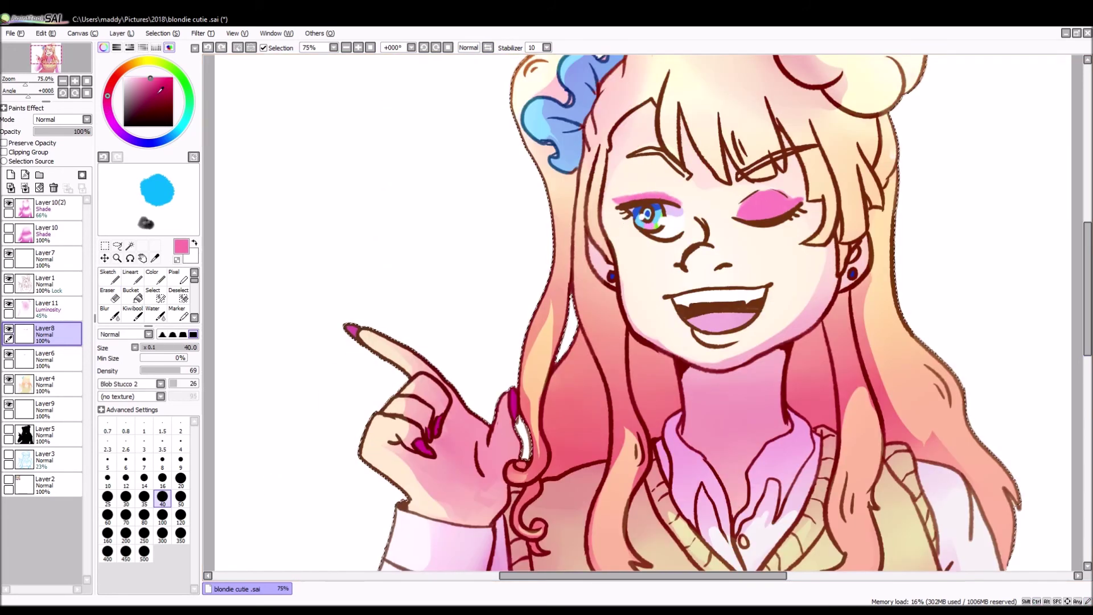
Step: Add light streaks to the eyeshadow, peach blush to the cheeks and a pink tint to the nose
{"action": "key", "text": "e"}
{"action": "left_click", "coordinate": [797, 219], "text": "alt"}
{"action": "left_click_drag", "start_coordinate": [783, 245], "coordinate": [803, 238]}
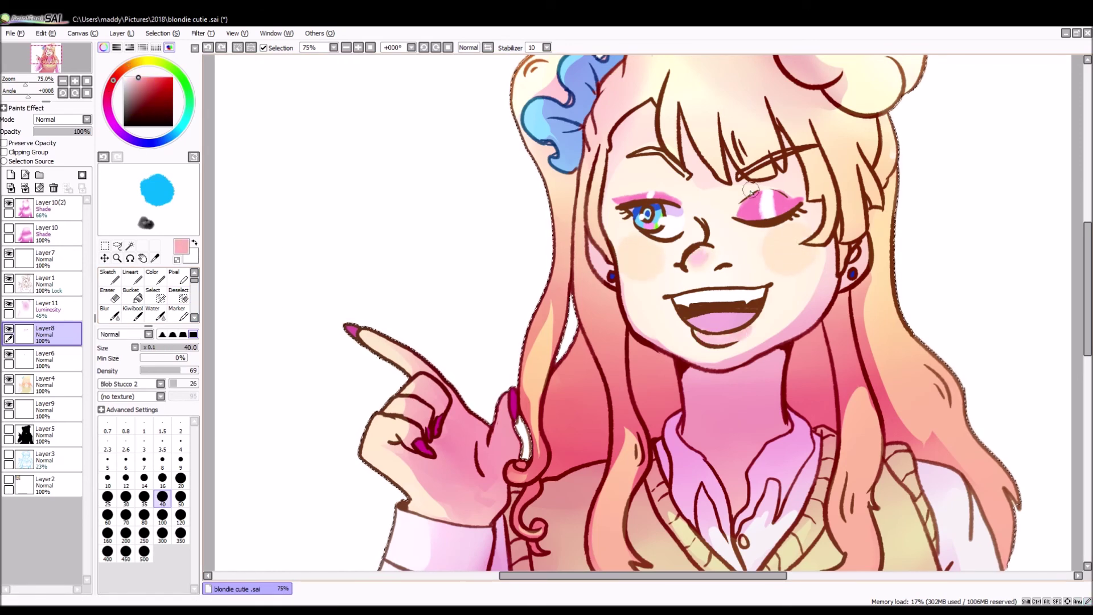
{"action": "scroll", "coordinate": [768, 195], "scroll_direction": "down", "scroll_amount": 3}
{"action": "key", "text": "h"}
{"action": "key", "text": "h"}
Step: Paint a cyan and pale blue diagonally split background on a new bottom layer, Layer12
{"action": "left_click", "coordinate": [10, 174]}
{"action": "left_click", "coordinate": [152, 277]}
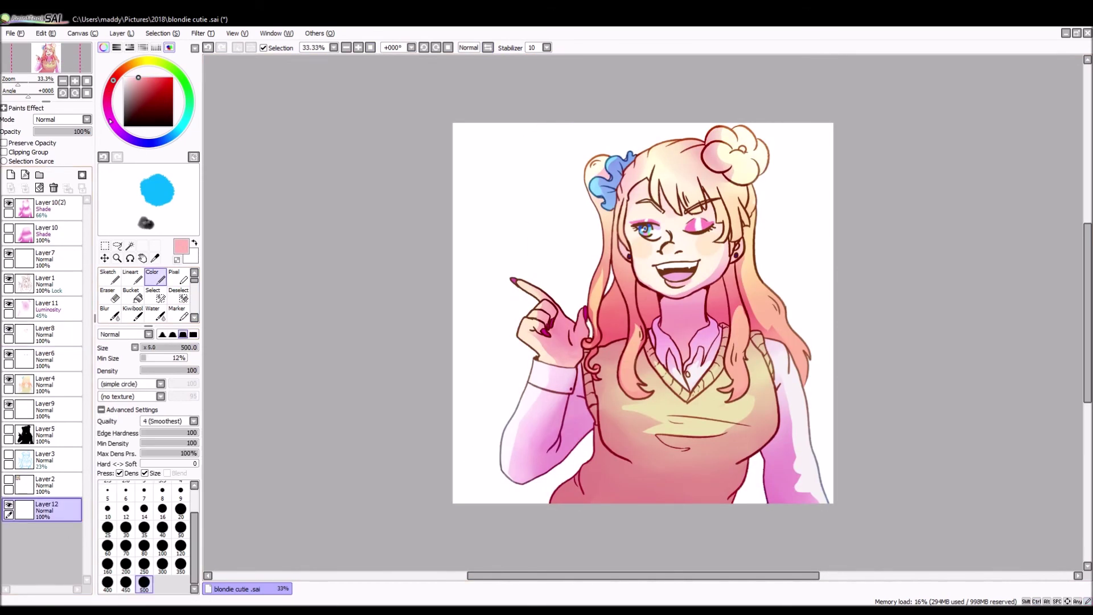
{"action": "left_click", "coordinate": [179, 129]}
{"action": "left_click_drag", "start_coordinate": [712, 131], "coordinate": [501, 232]}
{"action": "left_click_drag", "start_coordinate": [512, 399], "coordinate": [797, 284]}
{"action": "left_click", "coordinate": [162, 77]}
{"action": "left_click_drag", "start_coordinate": [740, 171], "coordinate": [822, 476]}
{"action": "mouse_move", "coordinate": [512, 342]}
{"action": "left_mouse_down"}
{"action": "mouse_move", "coordinate": [701, 135]}
{"action": "mouse_move", "coordinate": [819, 171]}
{"action": "left_mouse_up"}
Step: Fill an offset silhouette of the figure in black on Layer9 as a drop shadow, and set its opacity to 62%
{"action": "left_click", "coordinate": [57, 409]}
{"action": "left_click", "coordinate": [181, 77]}
{"action": "left_click", "coordinate": [135, 78]}
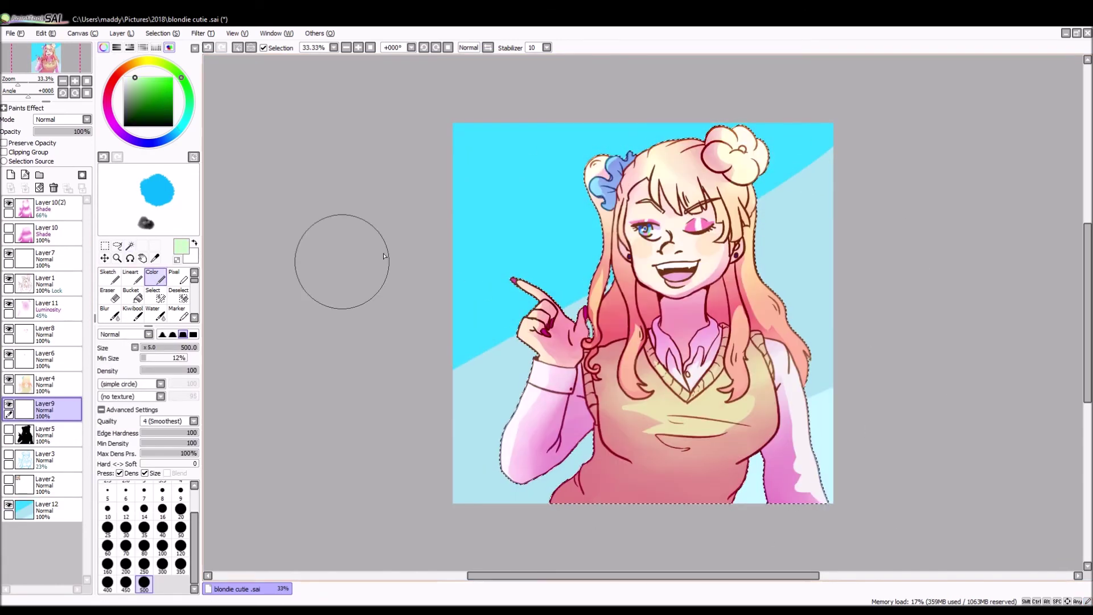
{"action": "left_click", "coordinate": [131, 296]}
{"action": "left_click", "coordinate": [152, 296]}
{"action": "left_click", "coordinate": [152, 276]}
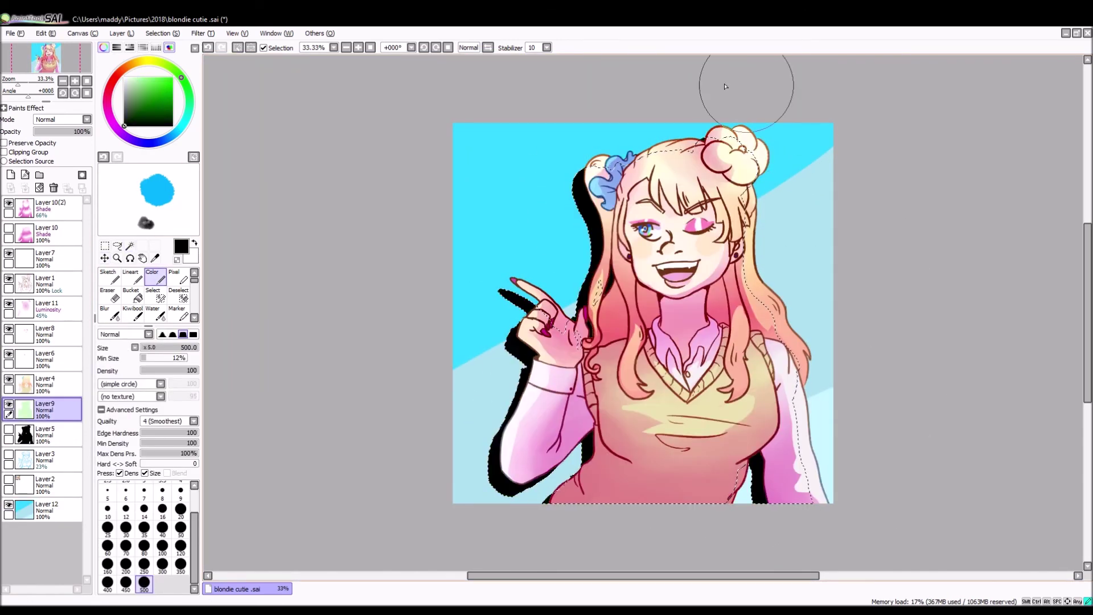
{"action": "left_click_drag", "start_coordinate": [72, 136], "coordinate": [71, 135]}
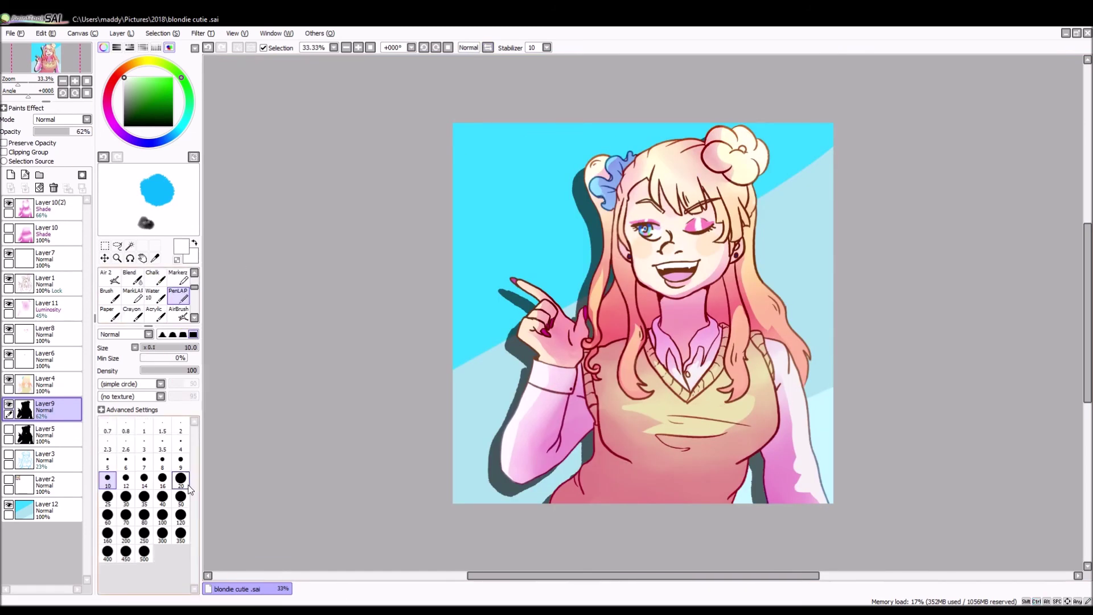